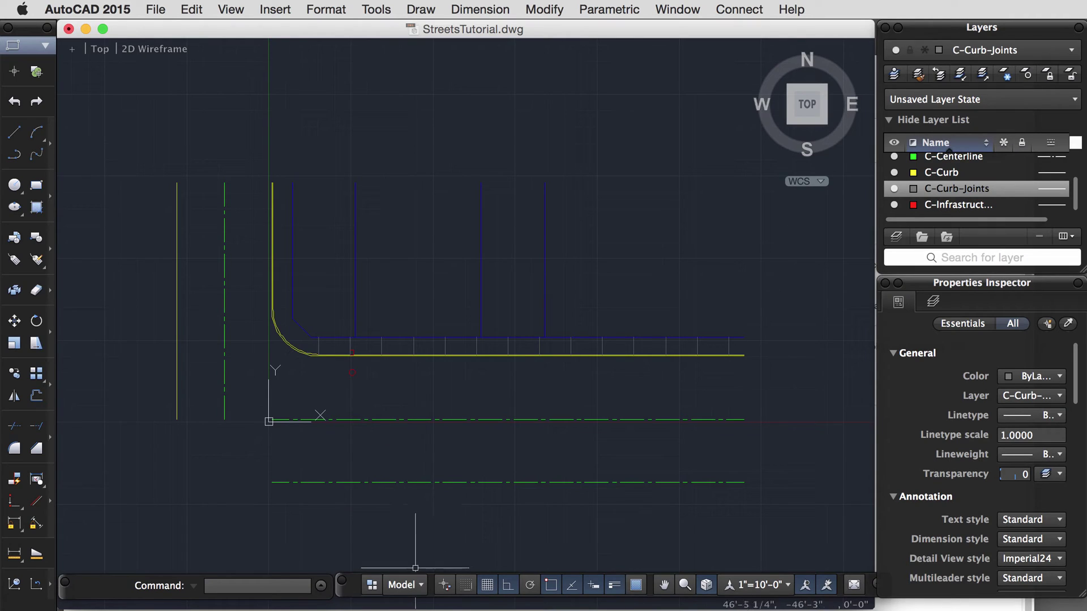
Switch from model space to the Layout3 sheet and check its viewport by selecting and deselecting it
click(420, 587)
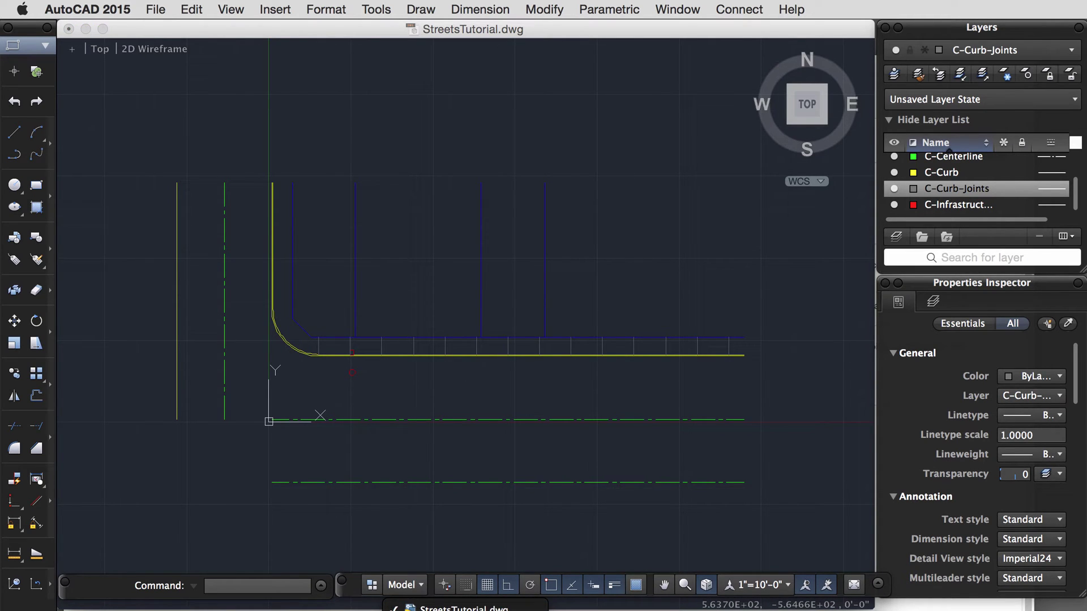
click(430, 589)
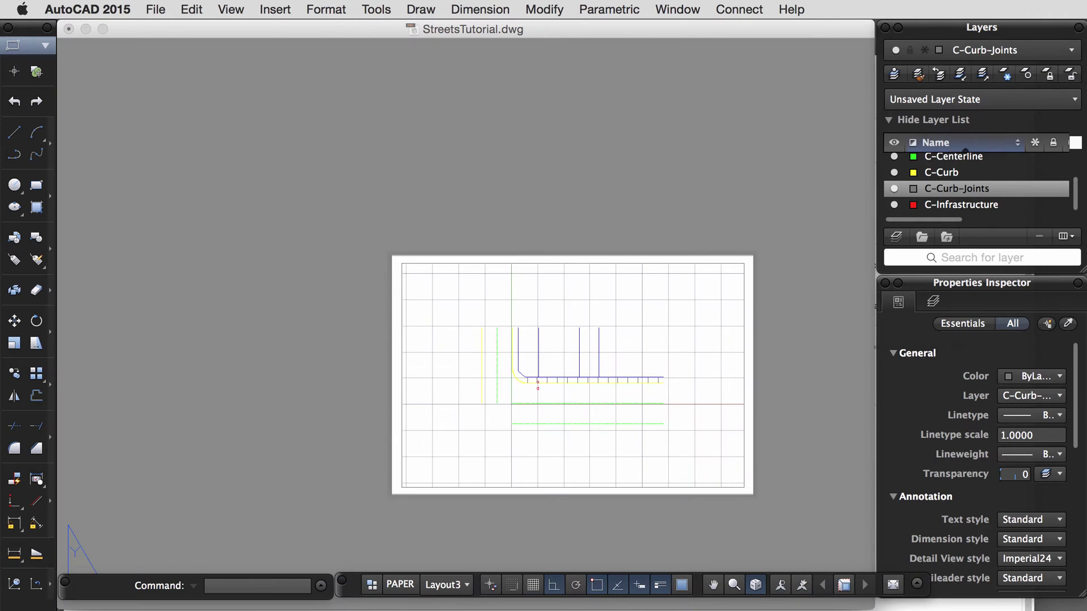
scroll(736, 513, up, 2)
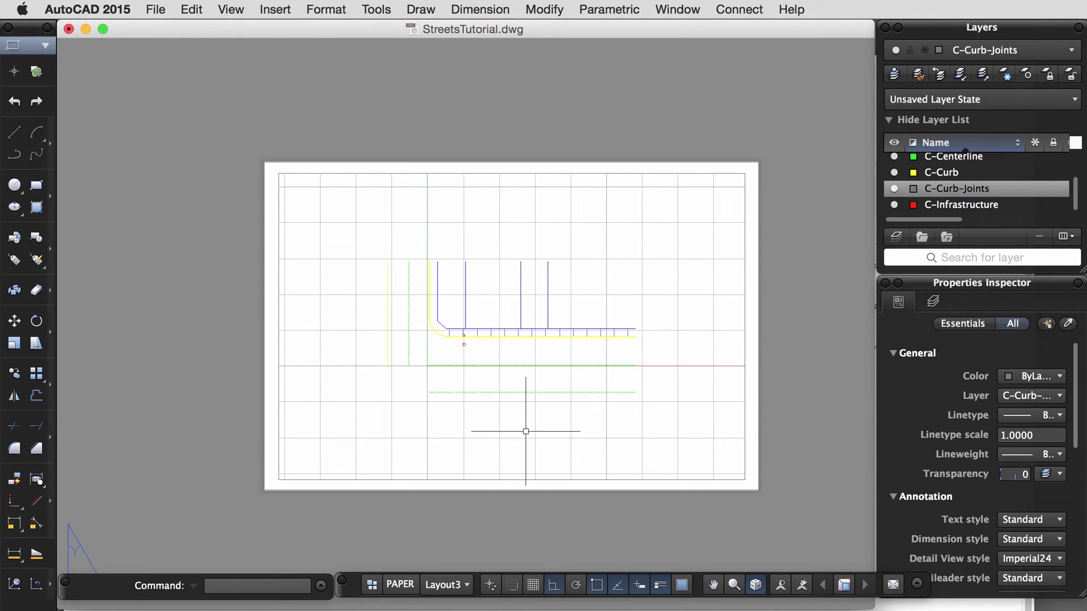
click(585, 478)
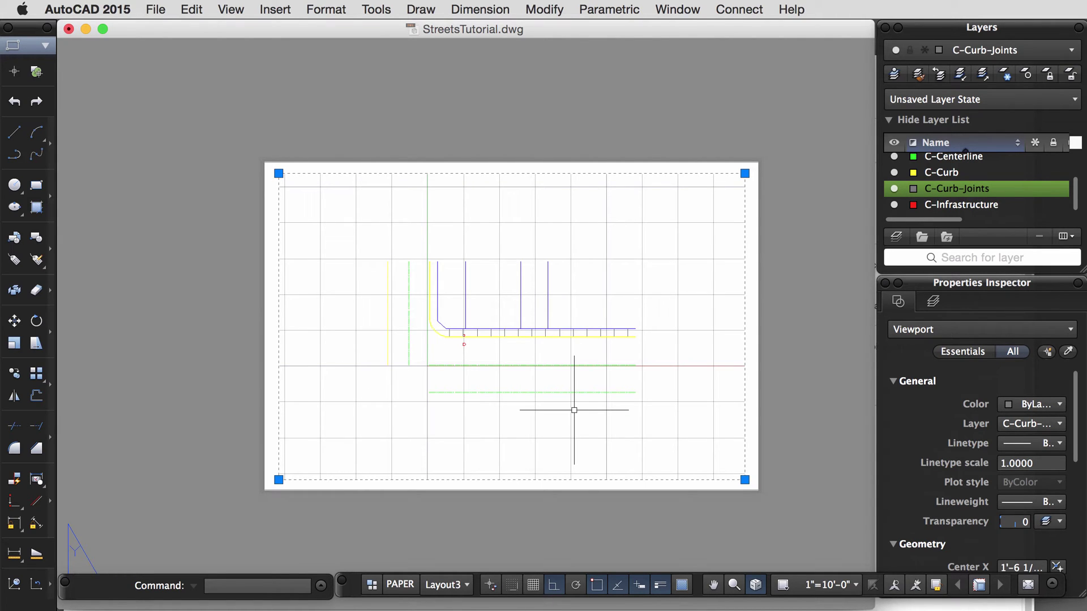
key(Escape)
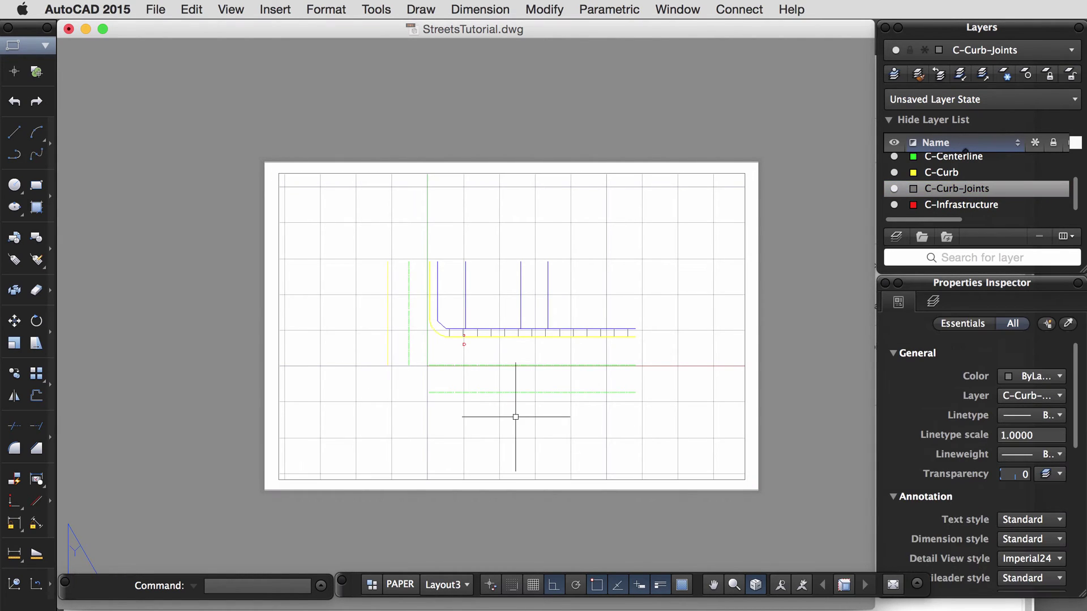
Activate the layout viewport, reposition the street plan inside it, and return to paper space
double_click(486, 430)
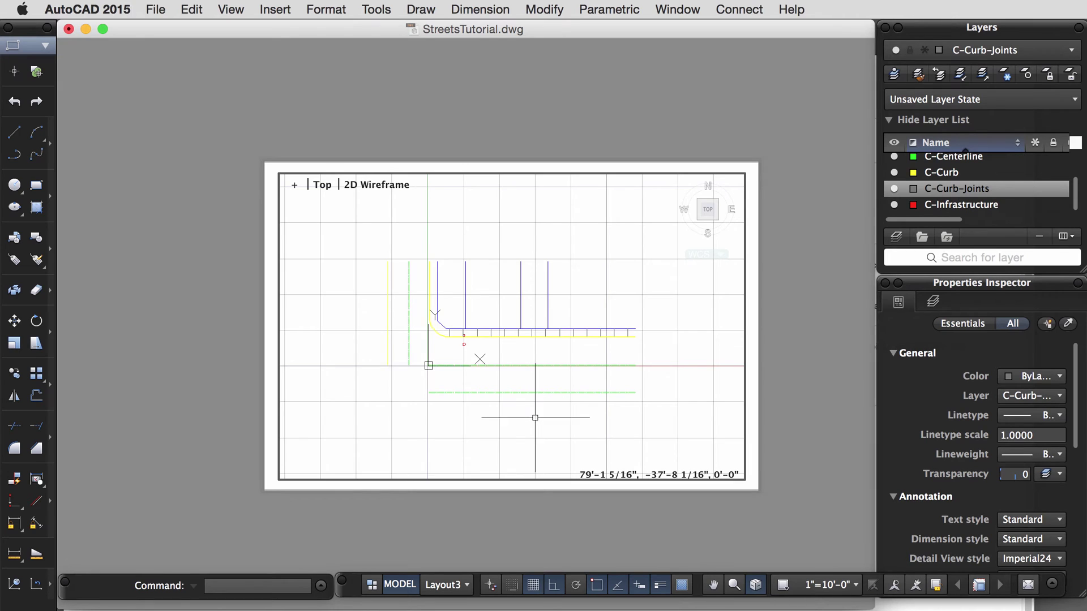
mouse_move(535, 417)
middle_down()
mouse_move(411, 422)
mouse_move(585, 424)
mouse_move(585, 371)
mouse_move(480, 396)
mouse_move(517, 413)
mouse_move(519, 400)
middle_up()
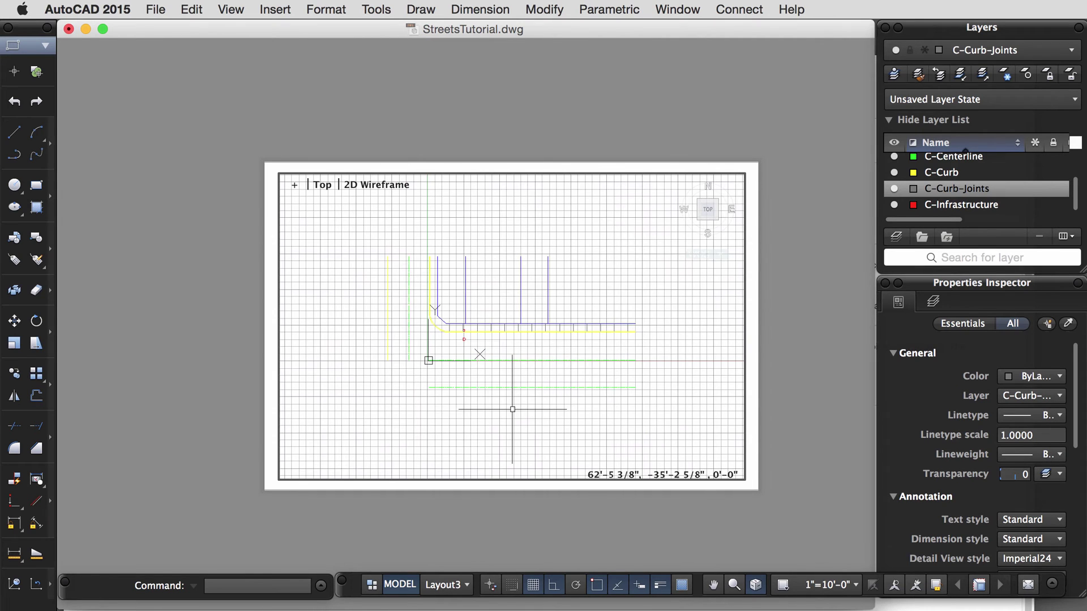
scroll(512, 404, up, 5)
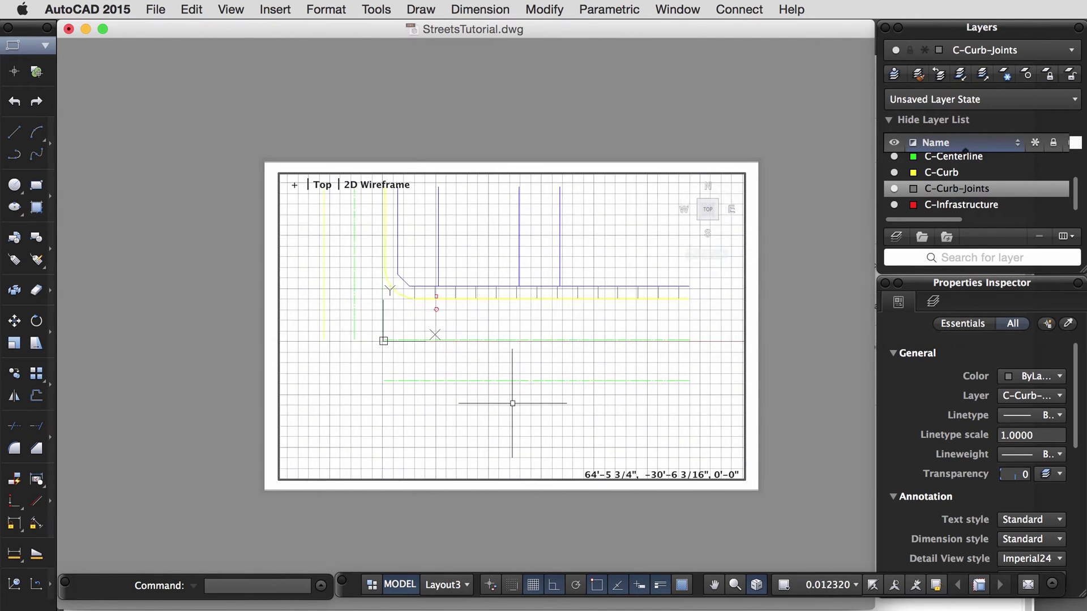
scroll(512, 403, up, 1)
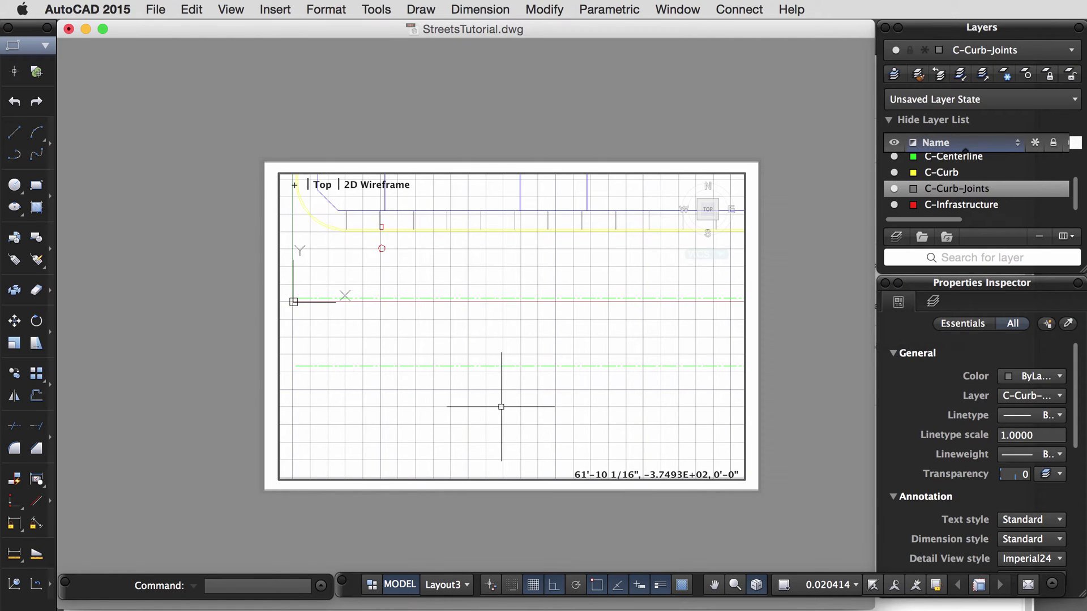
scroll(507, 386, down, 5)
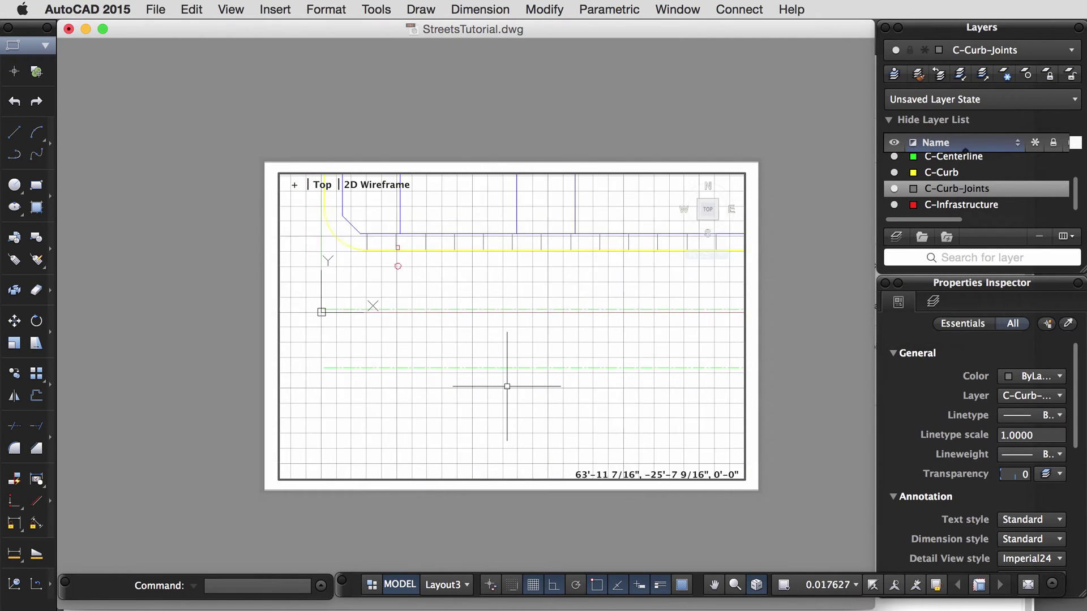
scroll(507, 387, down, 3)
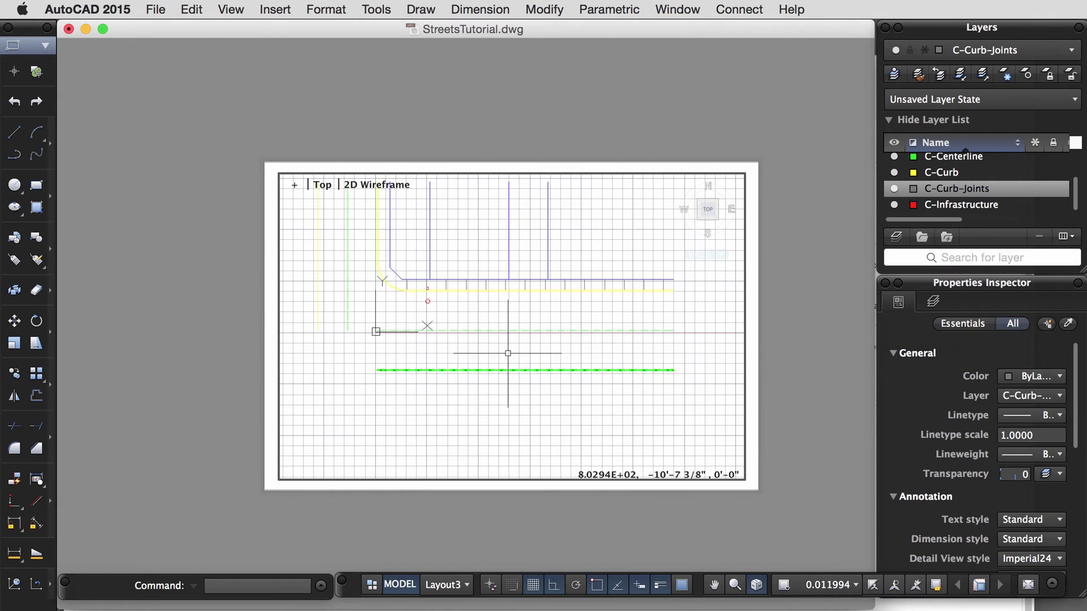
middle_drag(503, 345, 505, 380)
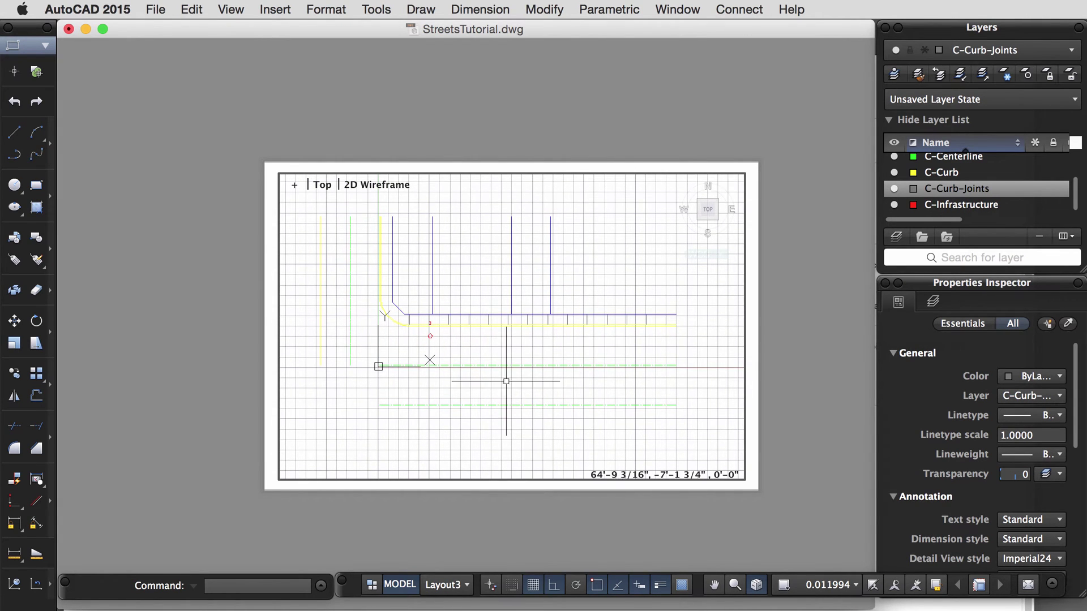
double_click(811, 384)
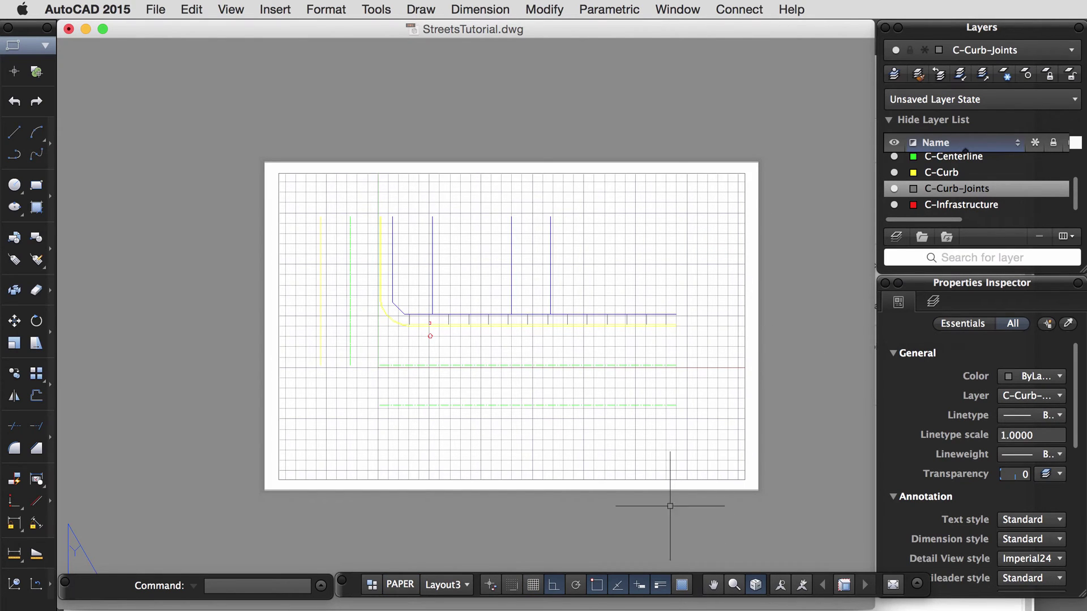
Set the layout viewport's scale to 1"=10'-0"
click(661, 480)
click(653, 480)
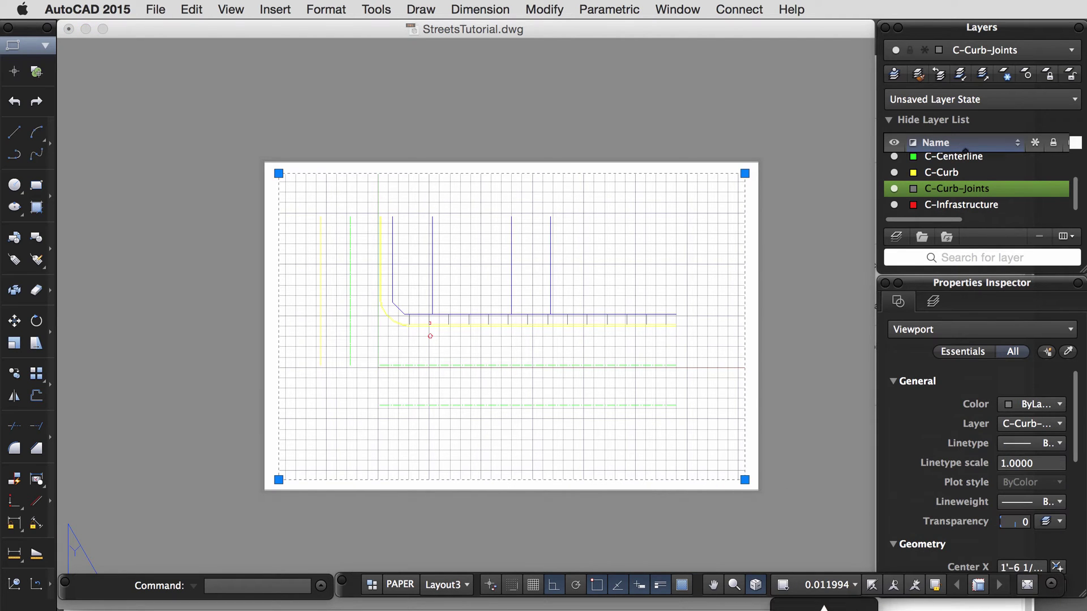
click(824, 609)
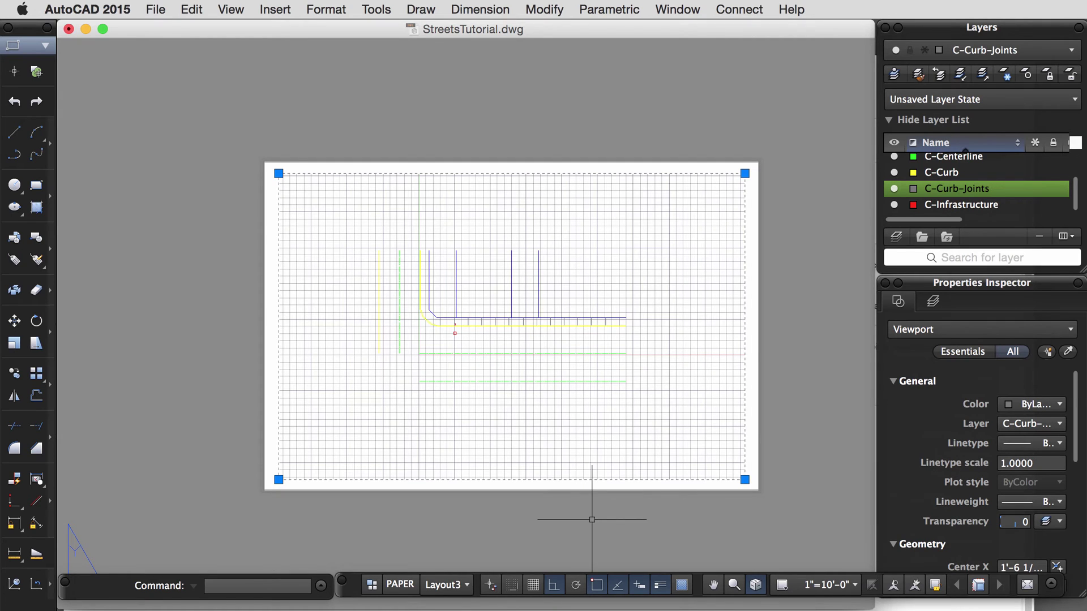
Turn off the grid display inside the layout viewport and return to paper space
double_click(557, 441)
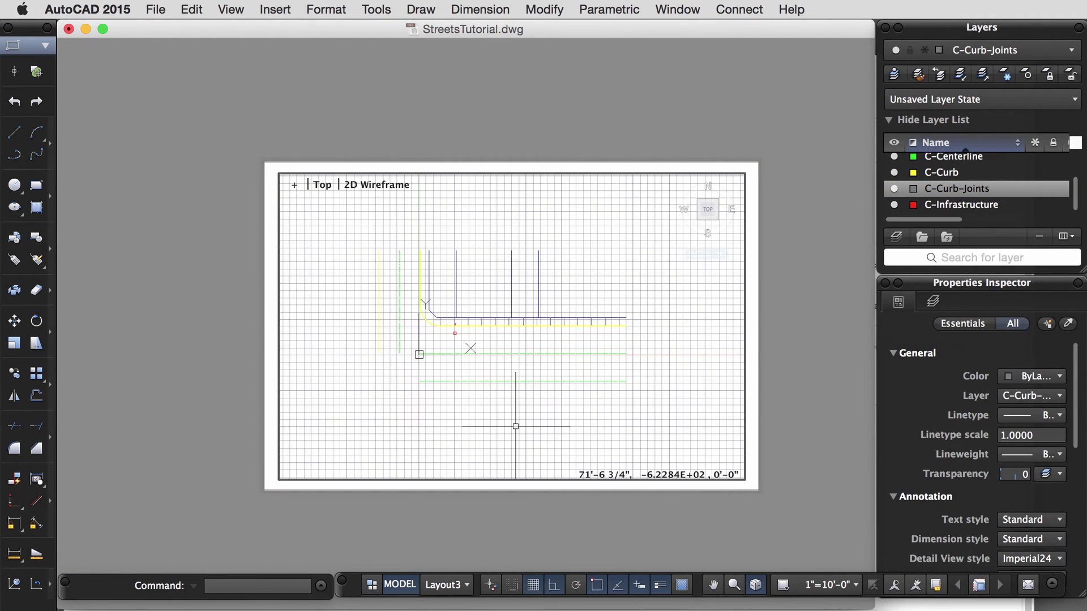
click(534, 585)
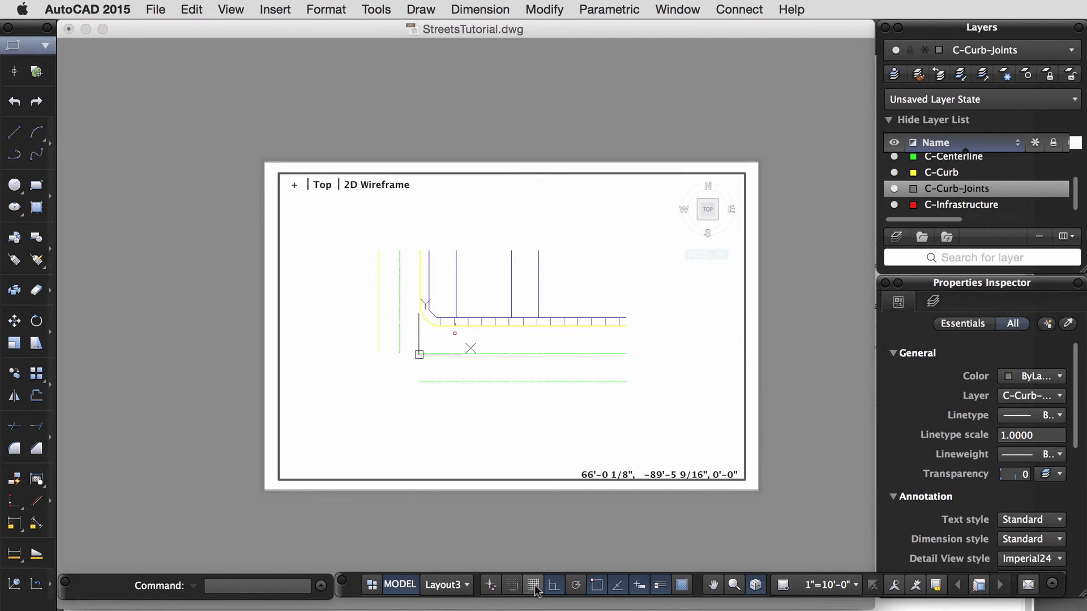
double_click(516, 507)
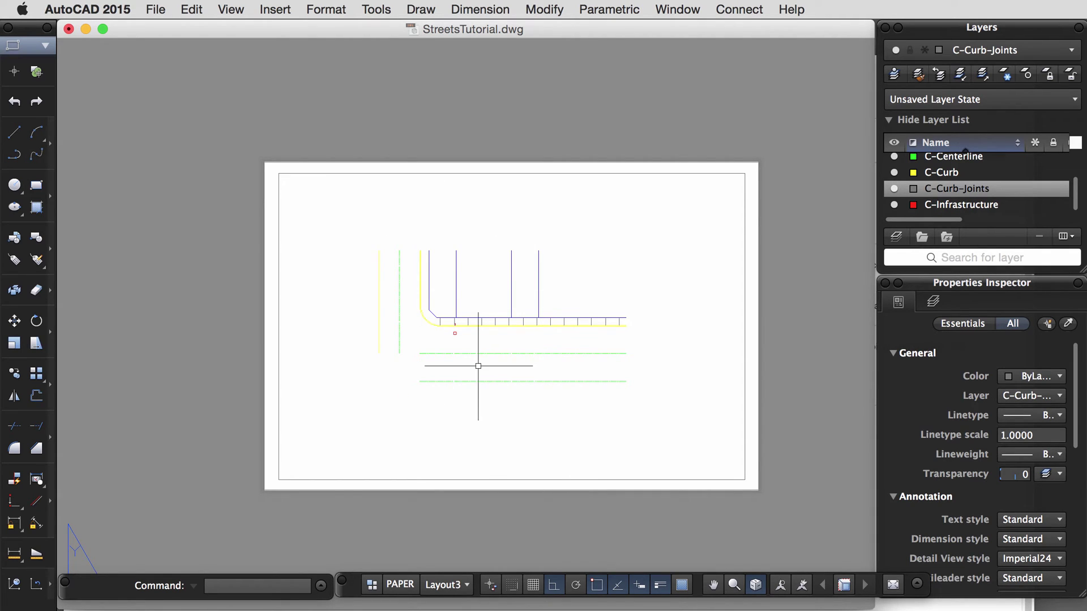
Create a new layer named Z-Viewport
click(745, 361)
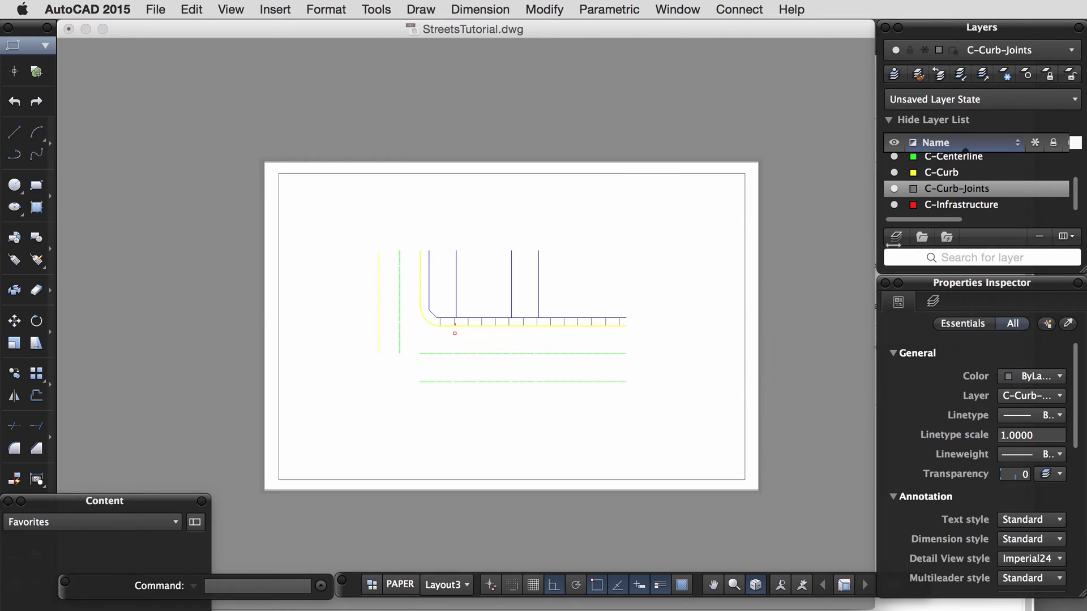
click(896, 237)
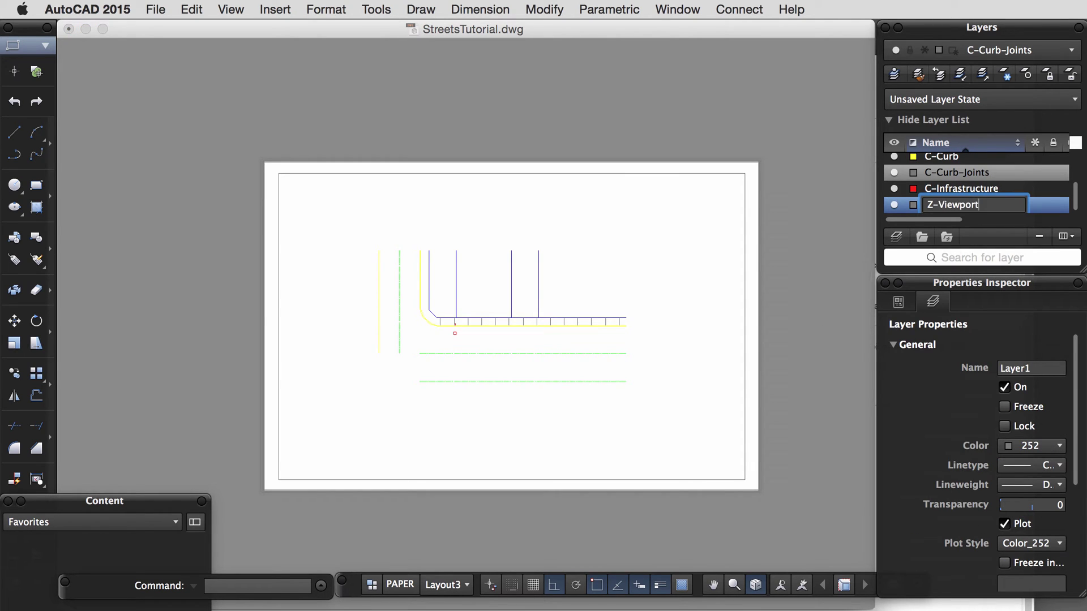
text(Z-Viewport)
key(Return)
Set the Z-Viewport layer's color to index color 200
click(913, 204)
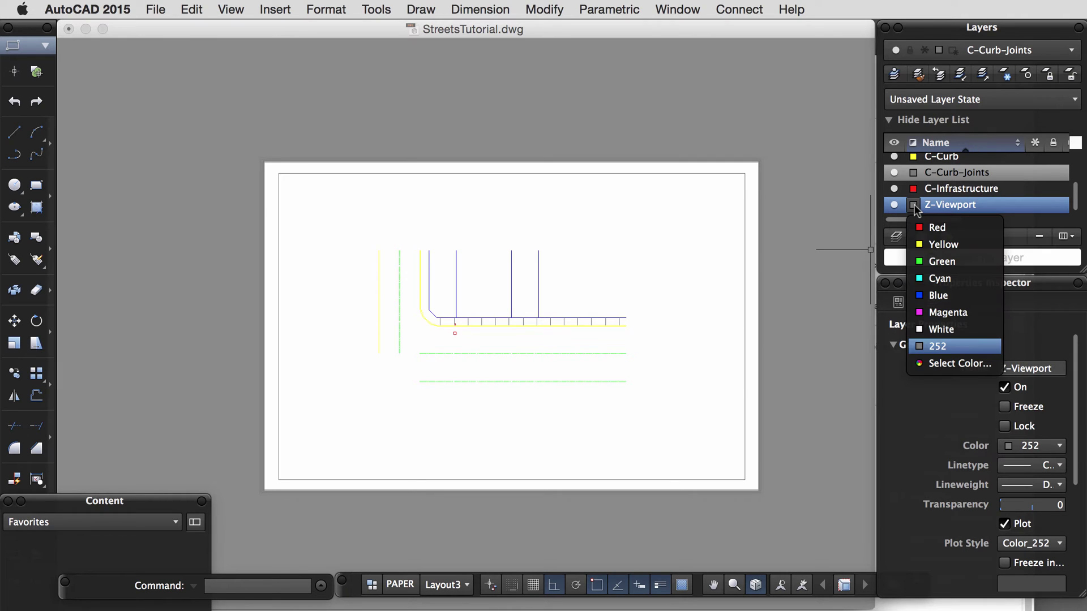
click(952, 363)
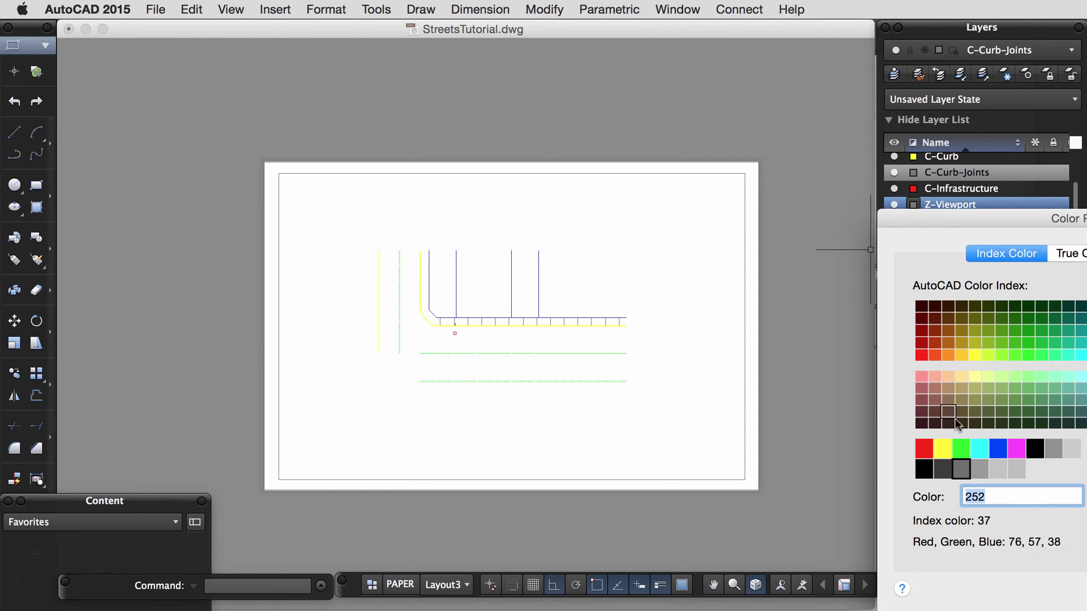
text(200)
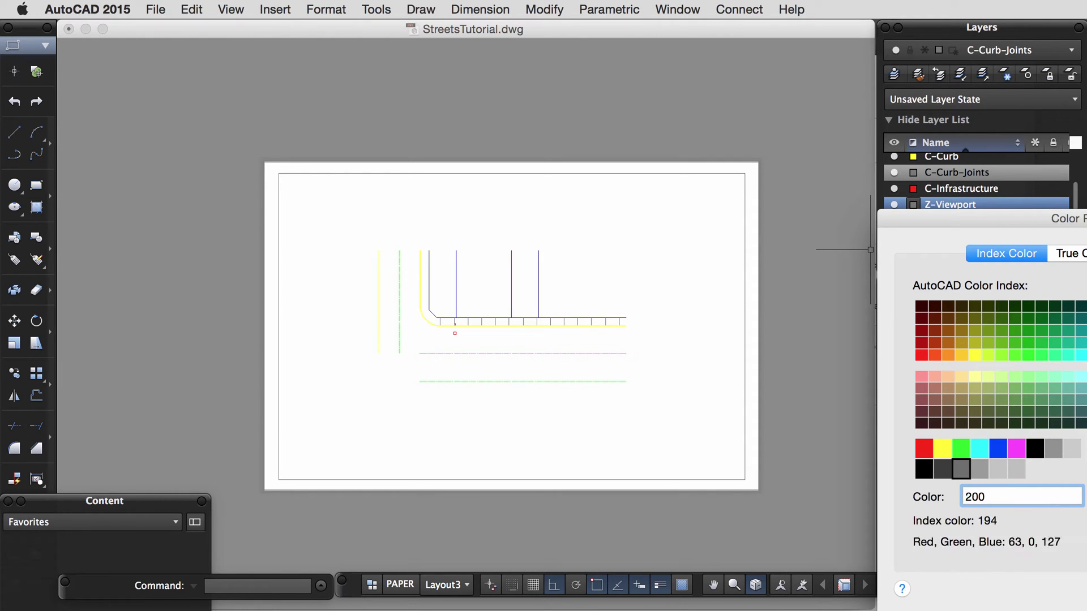
drag(962, 219, 692, 152)
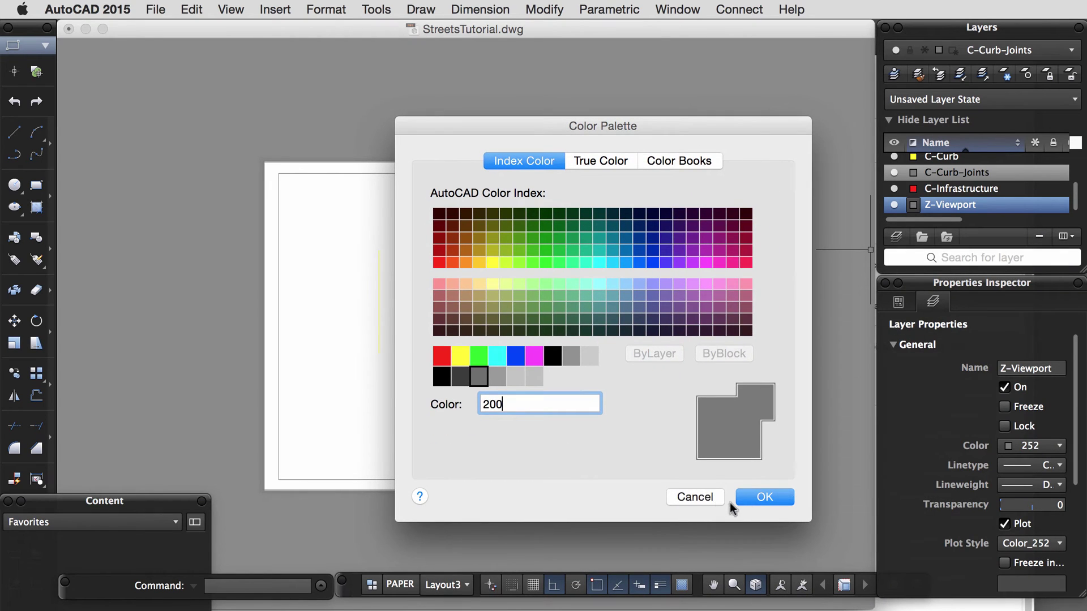
click(759, 500)
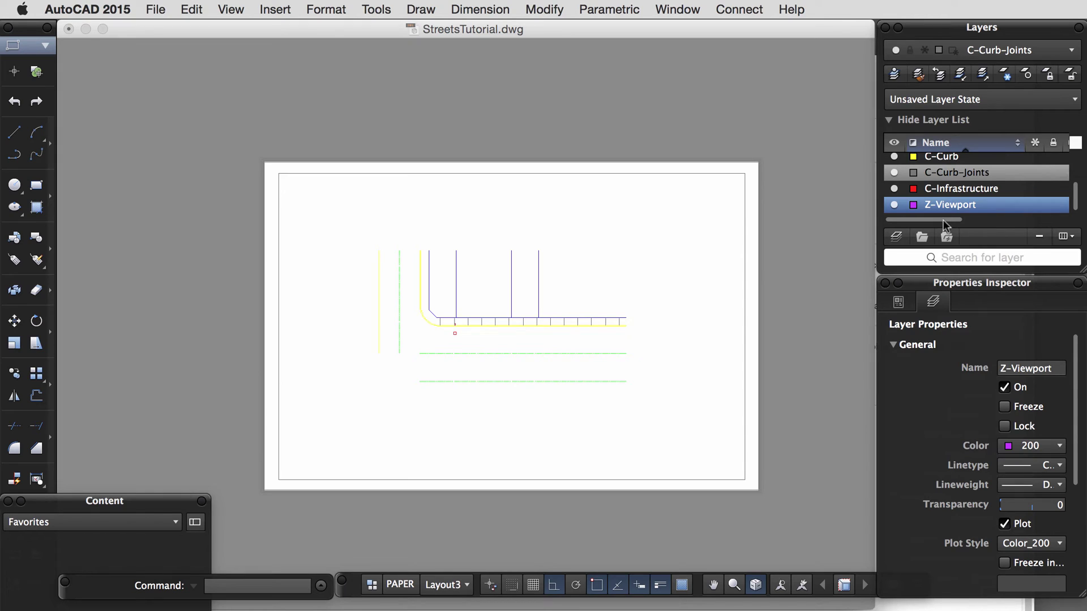
Make the Z-Viewport layer non-plotting
drag(946, 221, 978, 221)
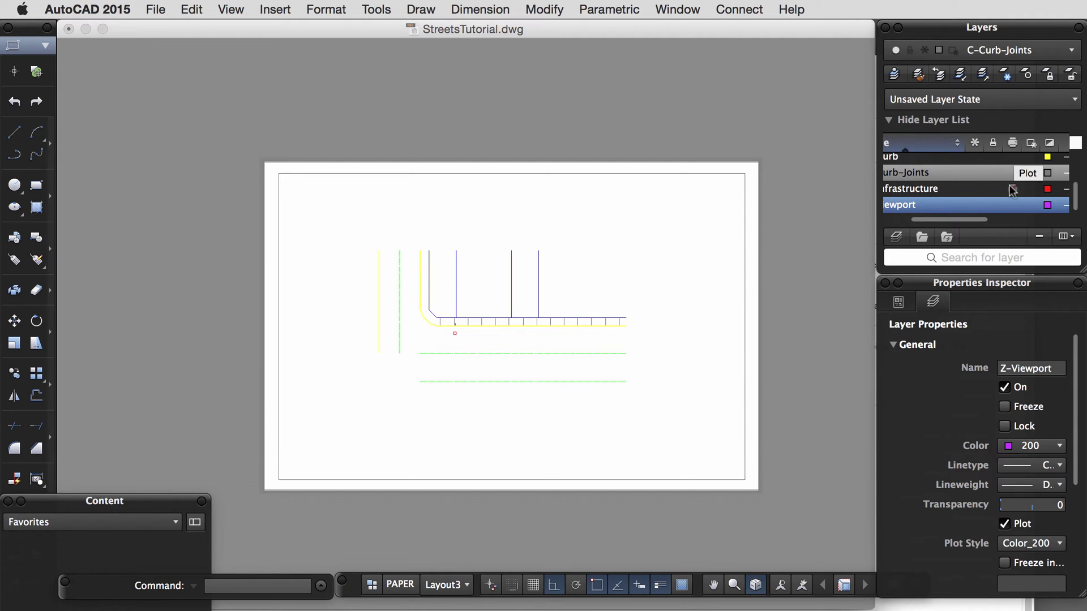
click(1013, 205)
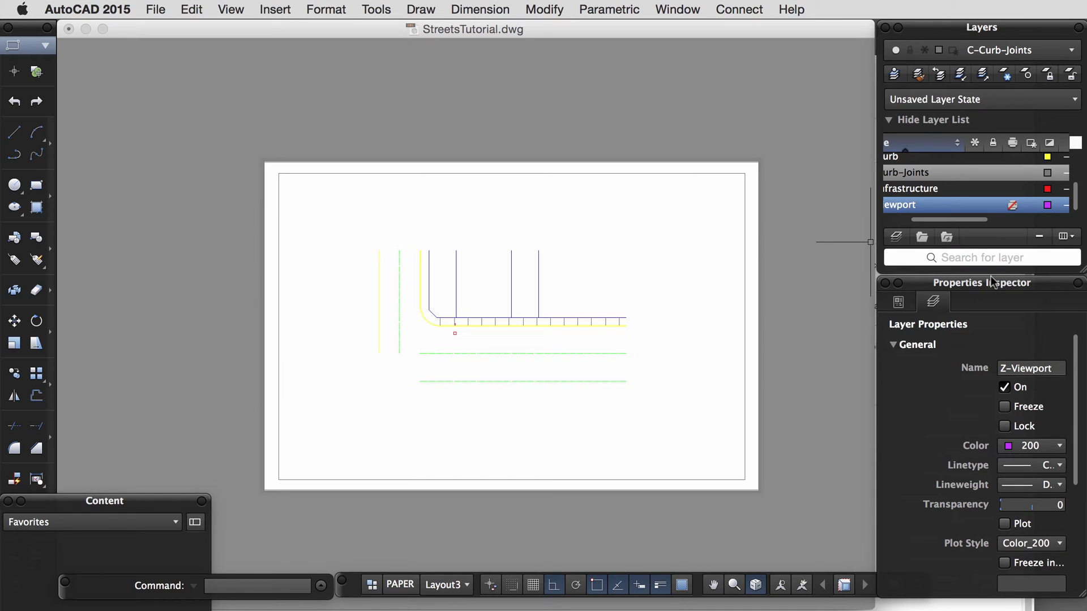
drag(965, 220, 925, 220)
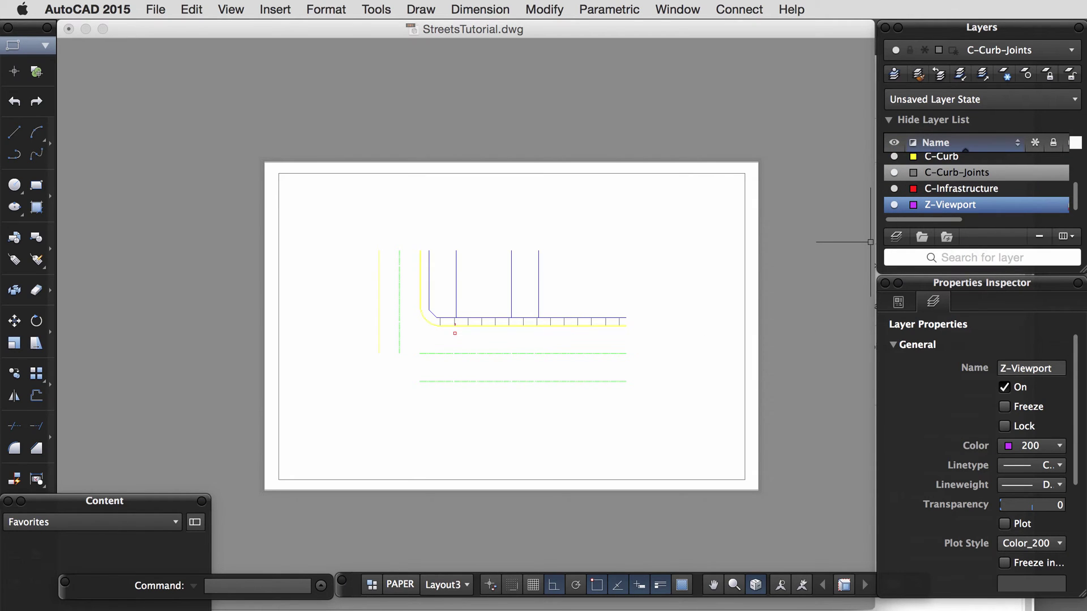
Move the layout viewport onto the Z-Viewport layer and deselect it
click(745, 373)
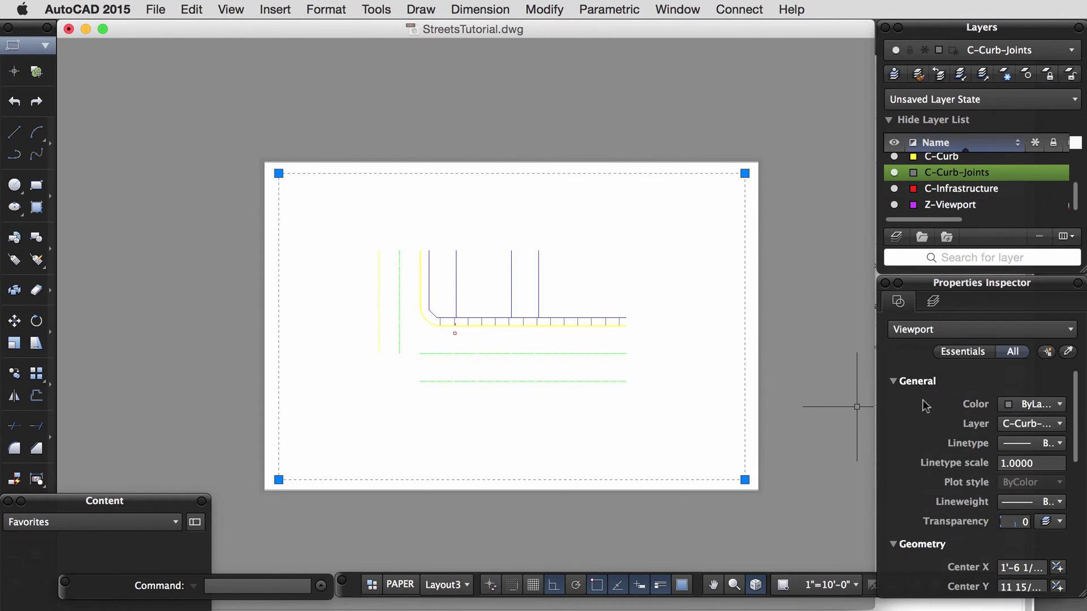
click(1025, 425)
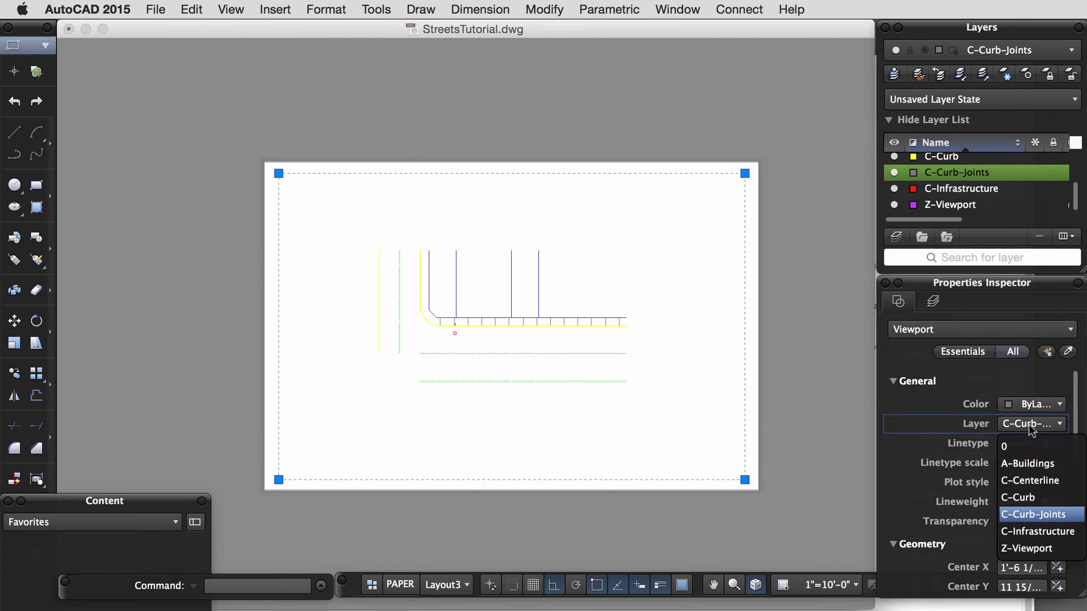
click(1037, 549)
key(Escape)
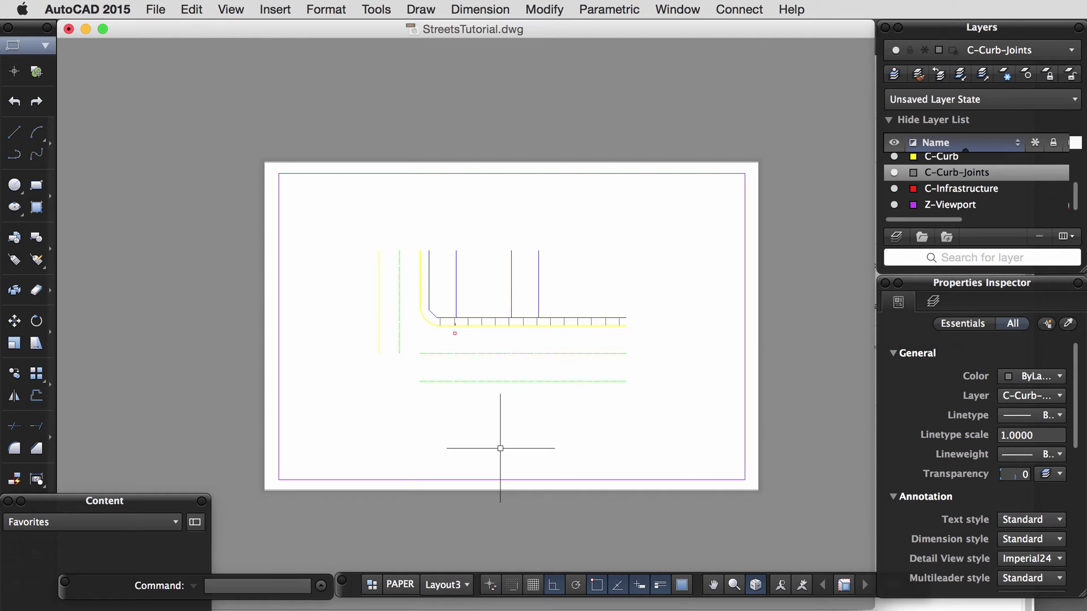
Open the Plot Styles folder in Finder and enlarge its window to show all the plot style files
click(156, 9)
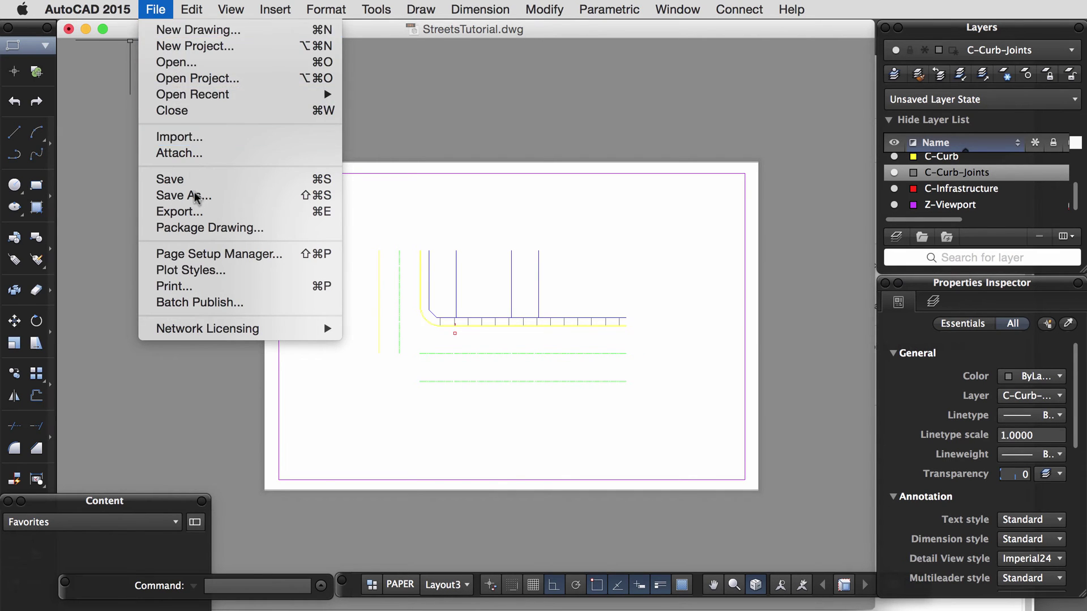
click(192, 270)
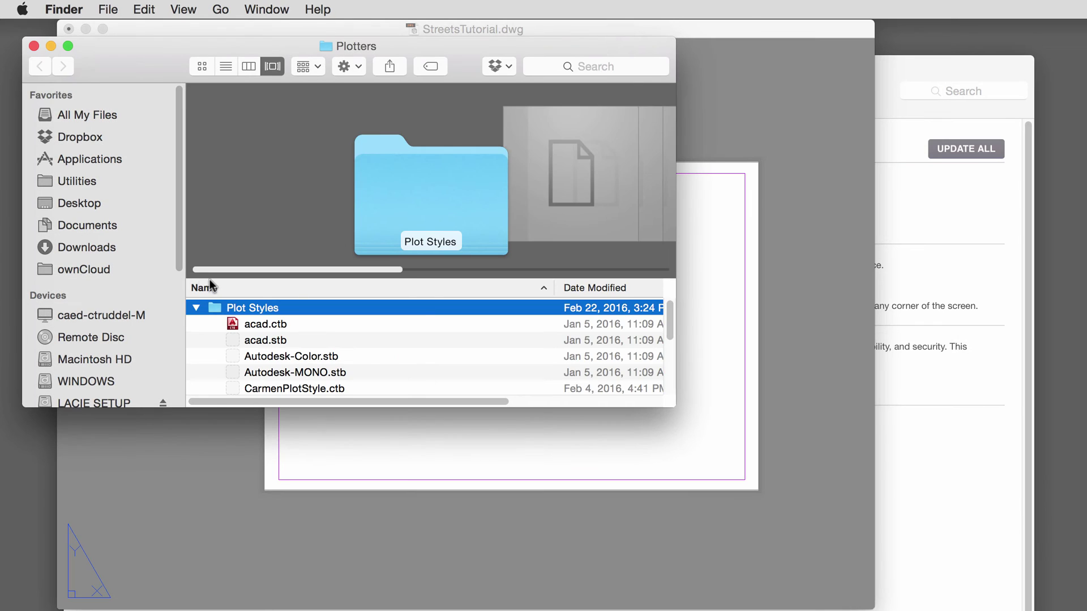
drag(538, 407, 546, 583)
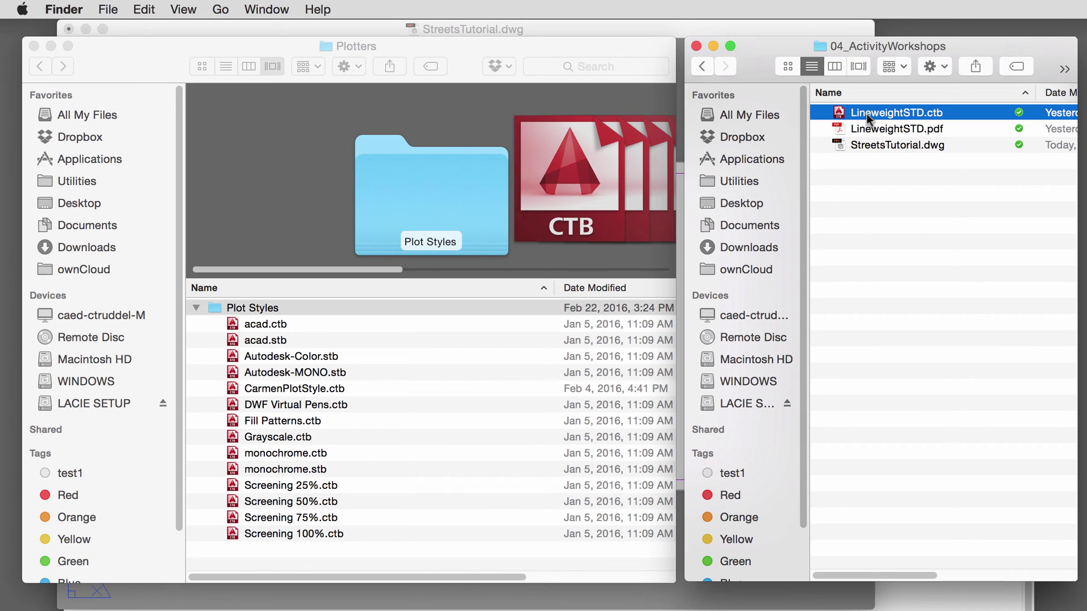
Copy LineweightSTD.ctb from the 04_ActivityWorkshops folder into the Plot Styles folder
key(Return)
key(Return)
drag(838, 117, 396, 558)
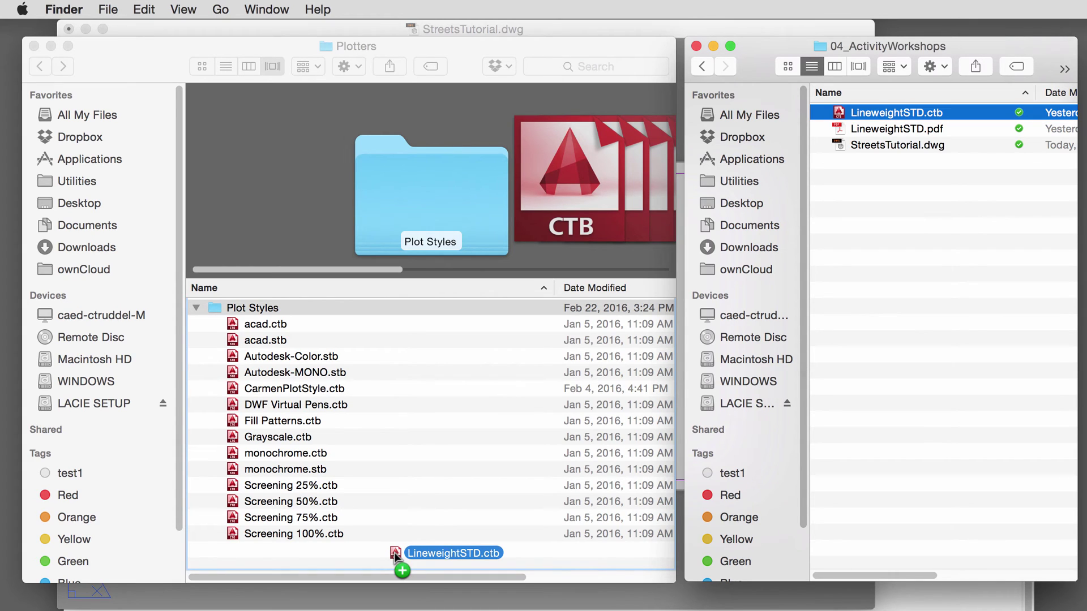
Move the copied LineweightSTD.ctb from the Plotters folder into its Plot Styles subfolder and close the Plotters window
drag(396, 558, 396, 540)
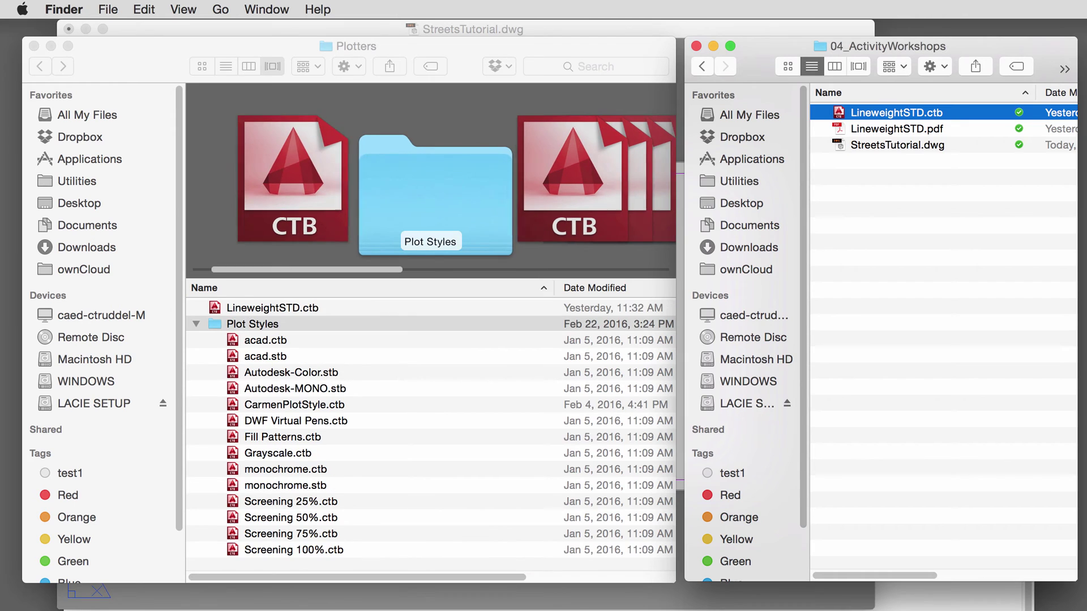
drag(215, 308, 218, 327)
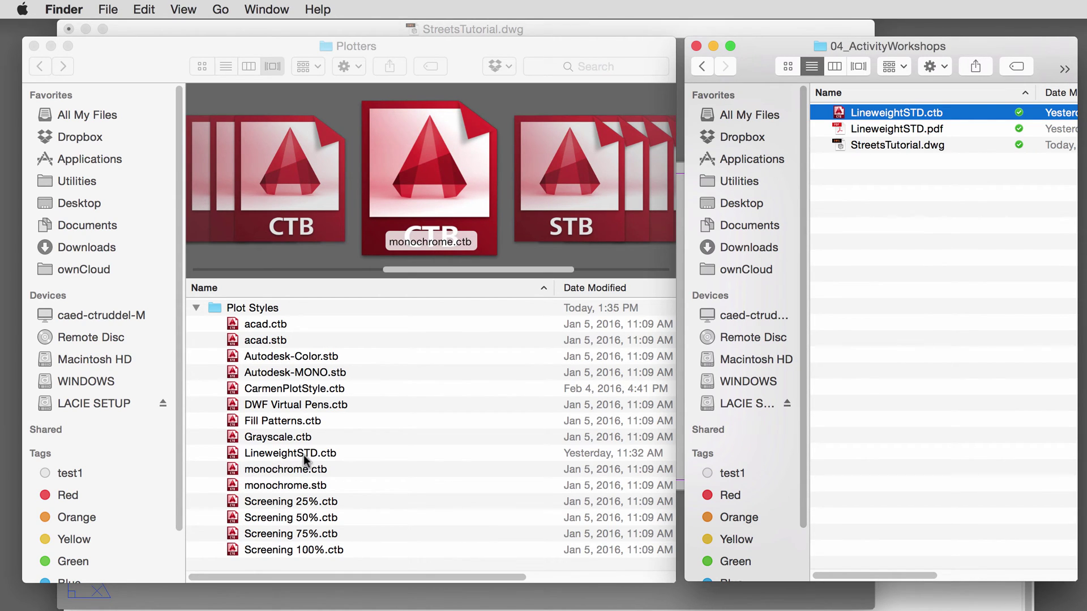
click(143, 64)
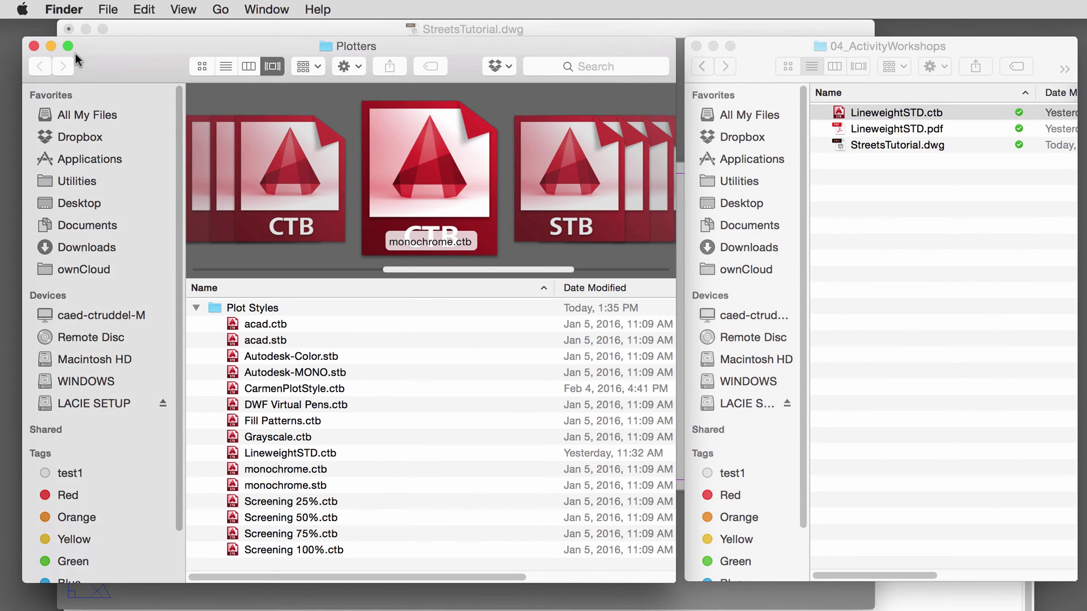
click(34, 46)
Move the 04_ActivityWorkshops window aside and return to StreetsTutorial.dwg in AutoCAD with nothing selected
drag(880, 47, 1086, 75)
click(786, 59)
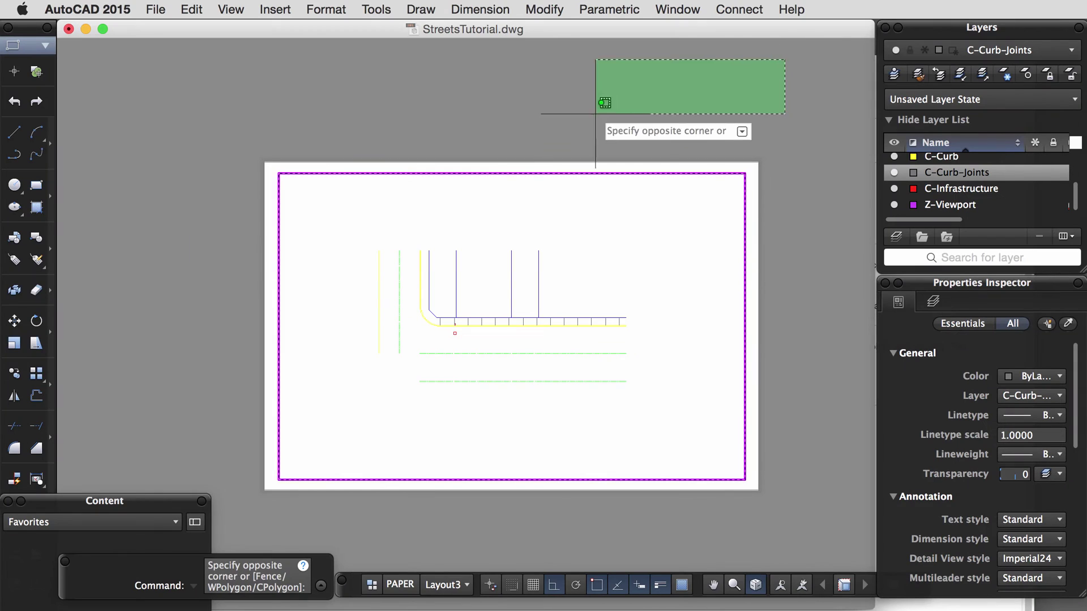
click(560, 100)
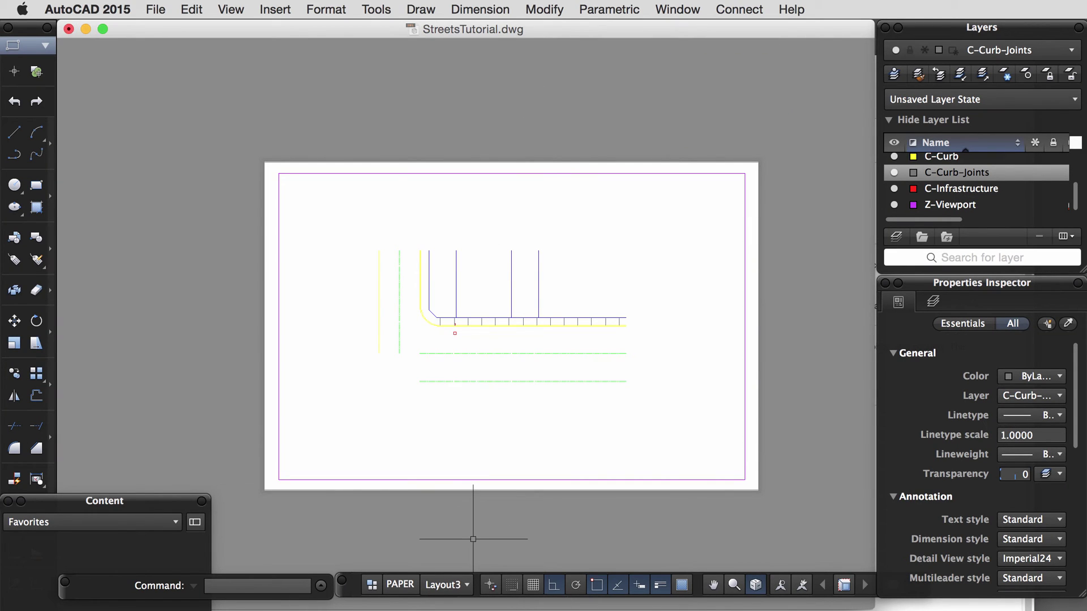
Edit the Layout3 page setup to use the LineweightSTD.ctb plot style table, leaving no selection active
text(p)
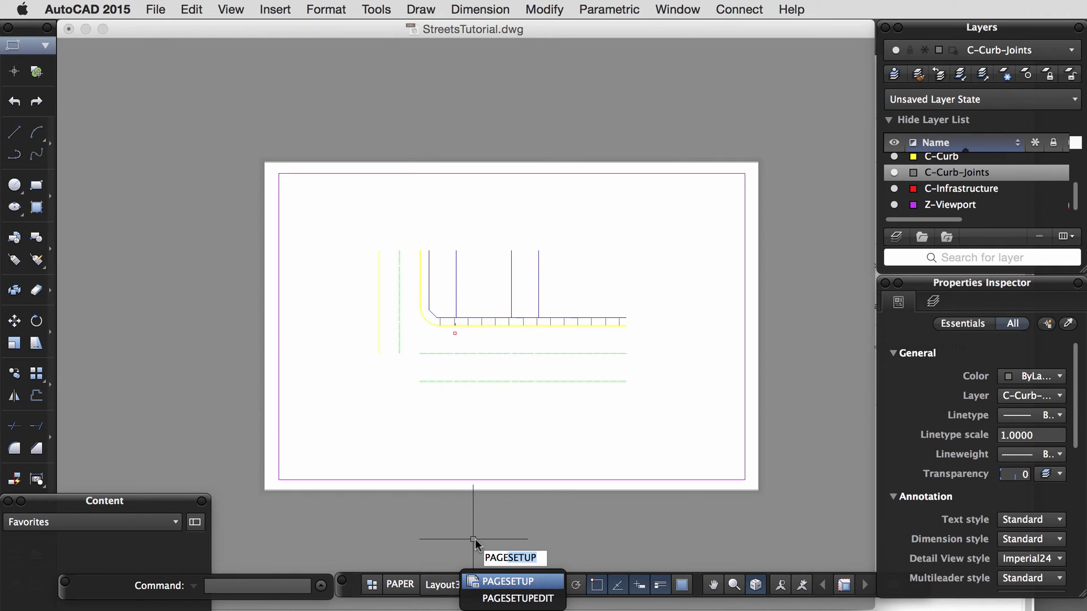
key(Down)
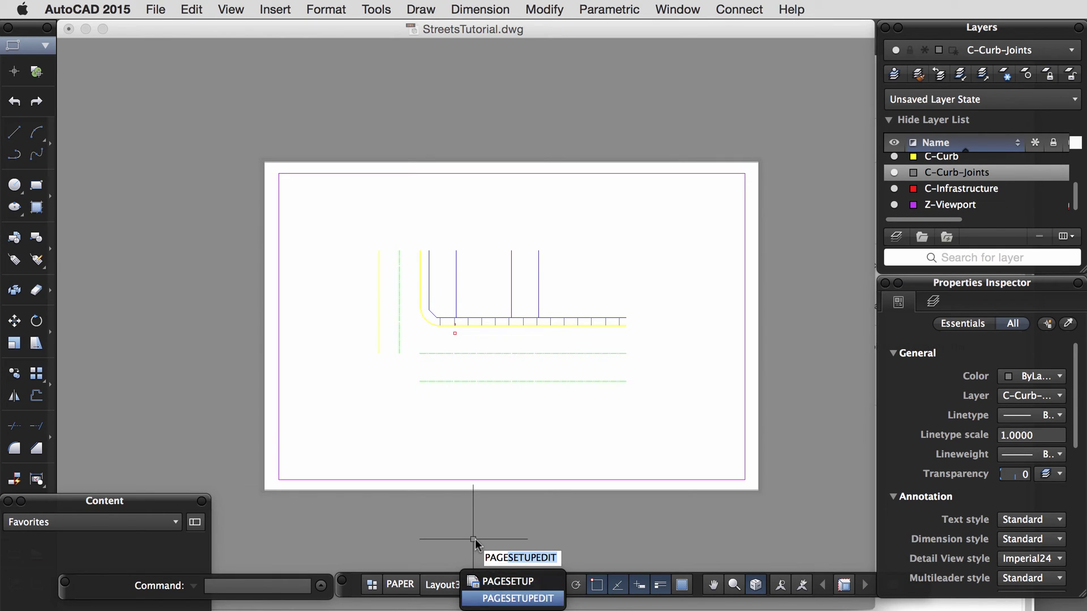
key(Return)
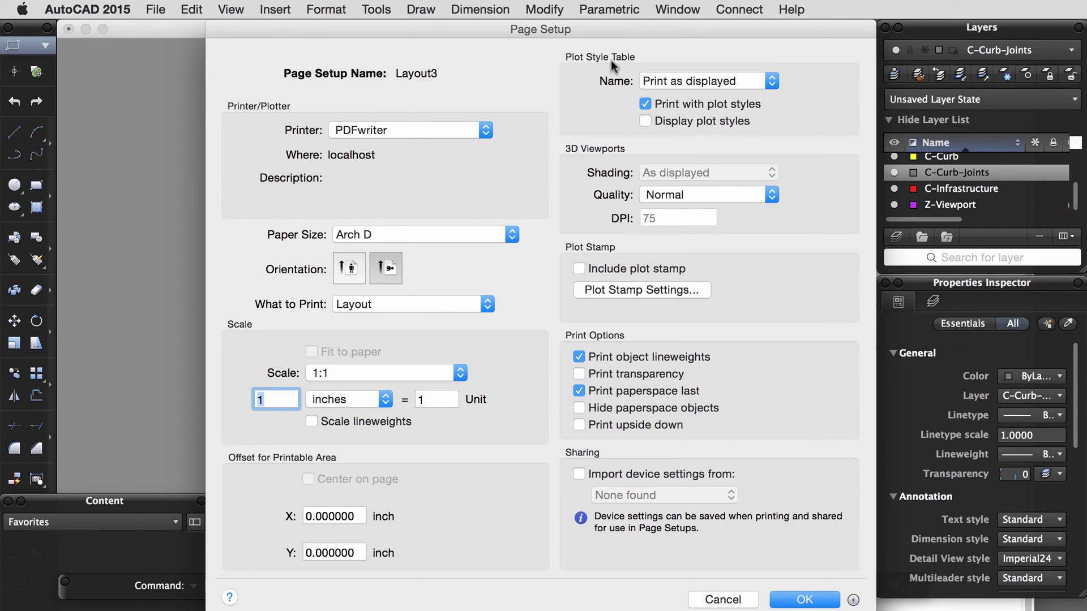
click(663, 82)
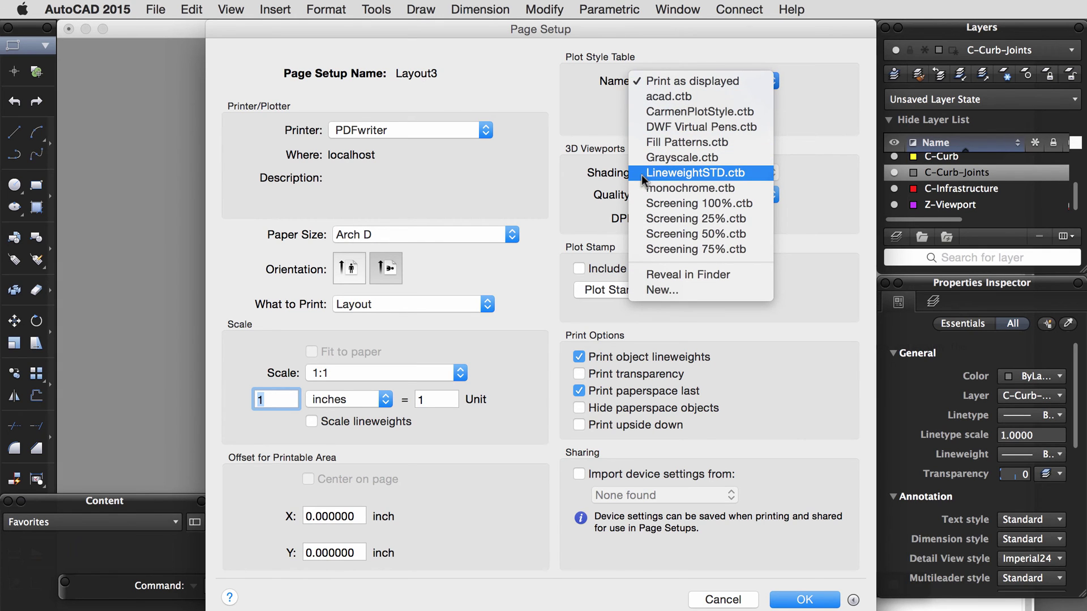
click(678, 177)
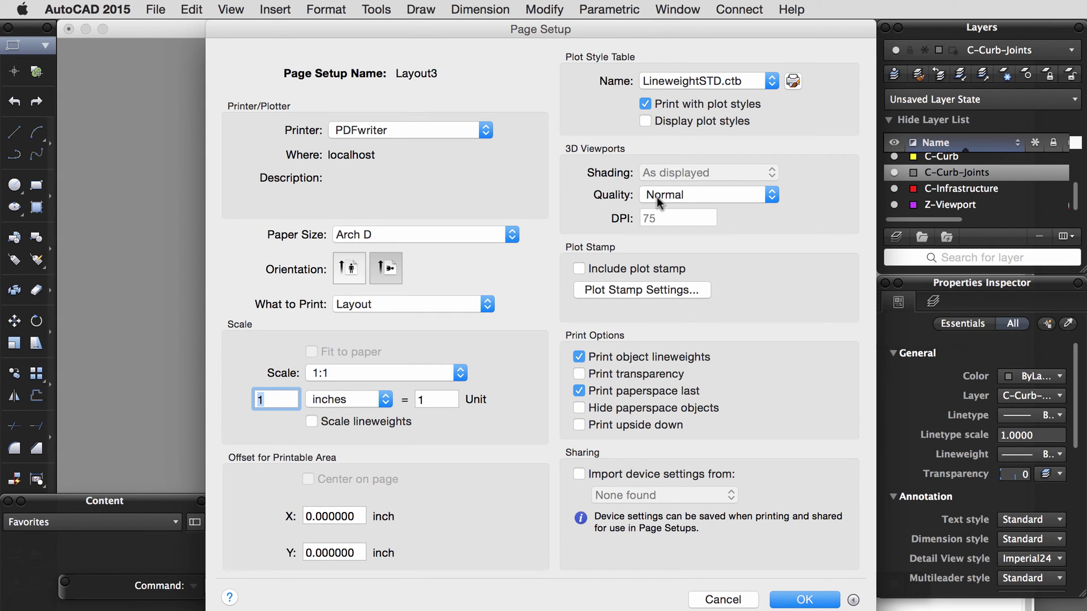
click(803, 599)
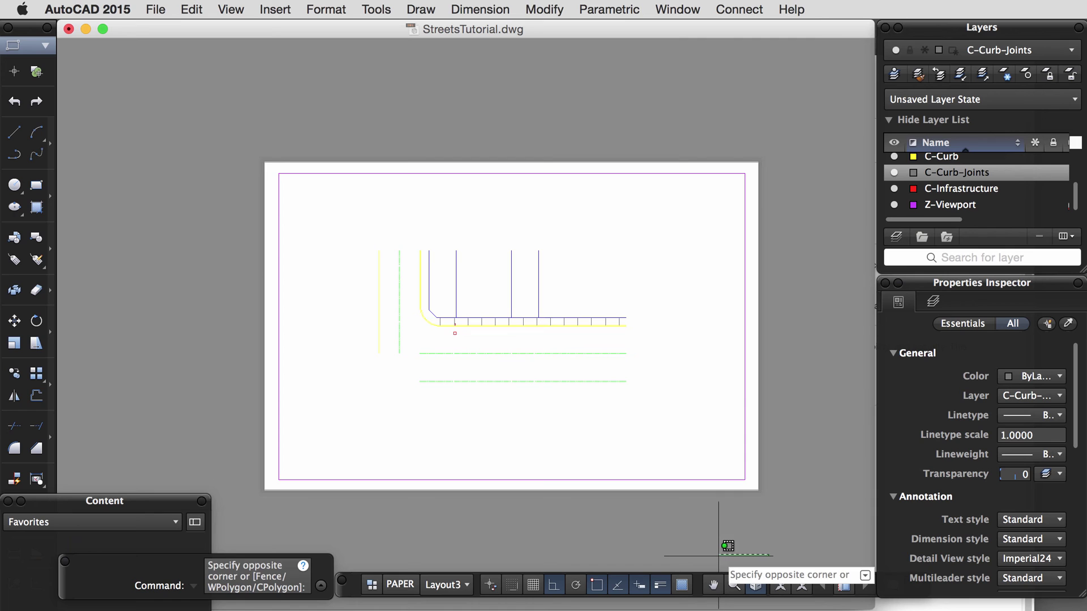
key(Escape)
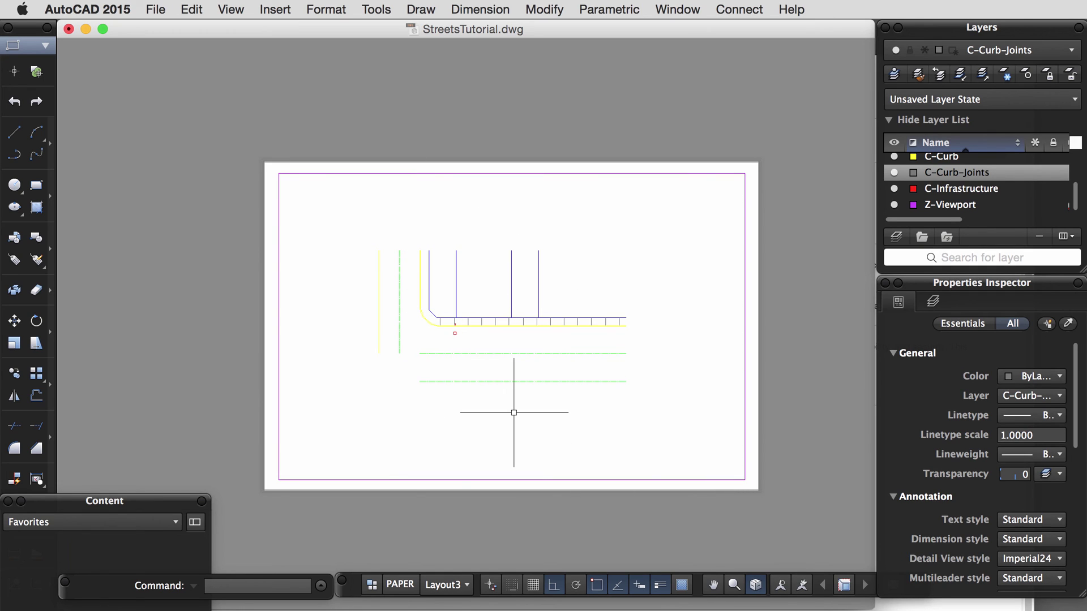
Run the PLOT command for Layout3 and generate a print preview
text(p)
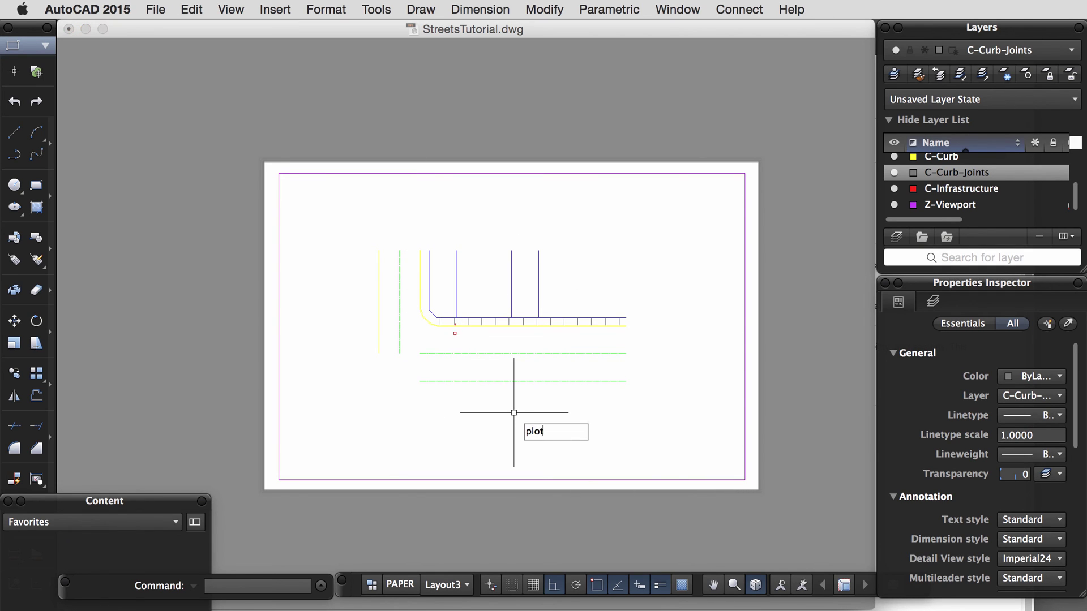
text(lot)
key(Return)
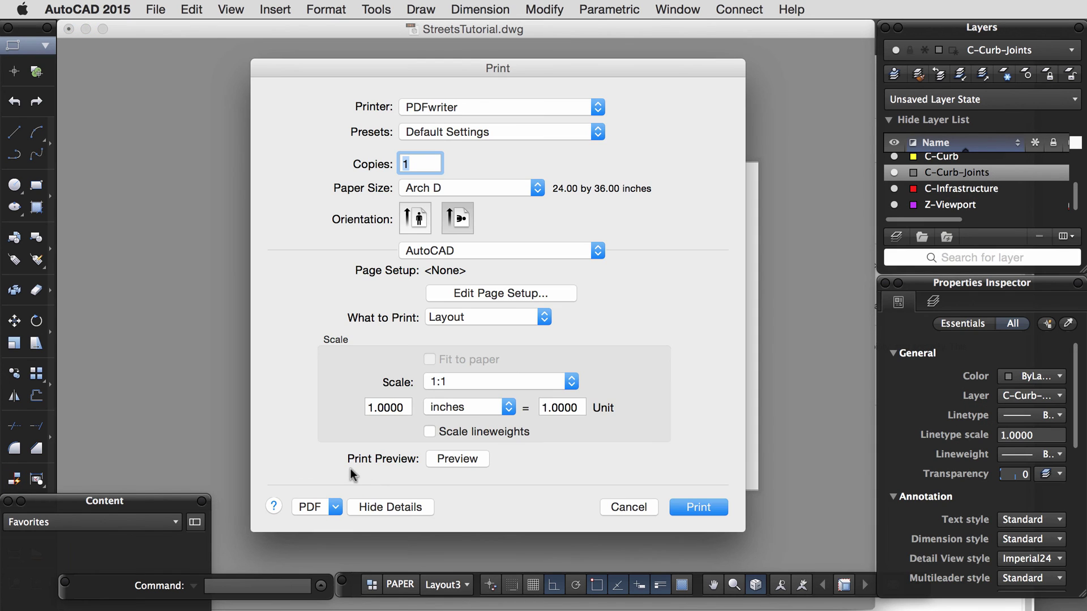
click(457, 459)
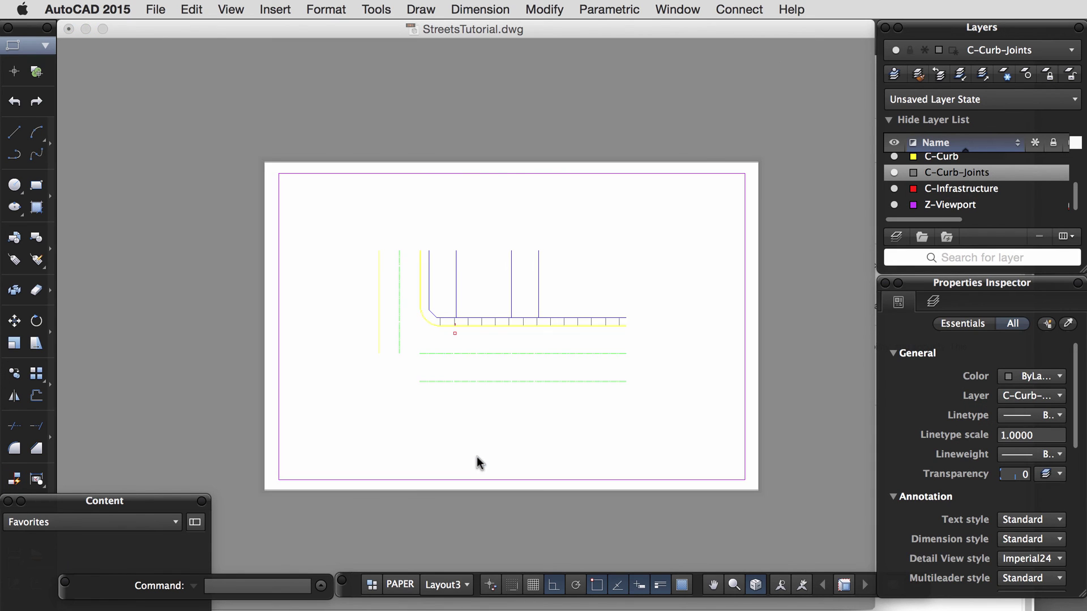
Examine the lineweights of the building, curb, curb-joint and centerline linework in the preview PDF at up to 200% zoom
click(532, 88)
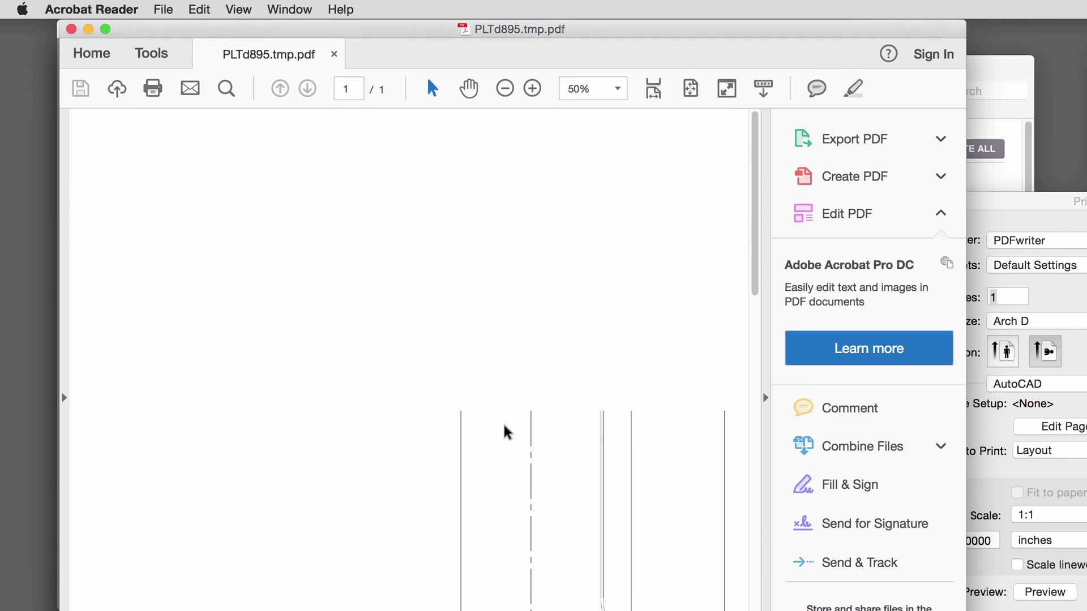
scroll(500, 452, down, 5)
scroll(572, 461, right, 10)
scroll(572, 461, down, 3)
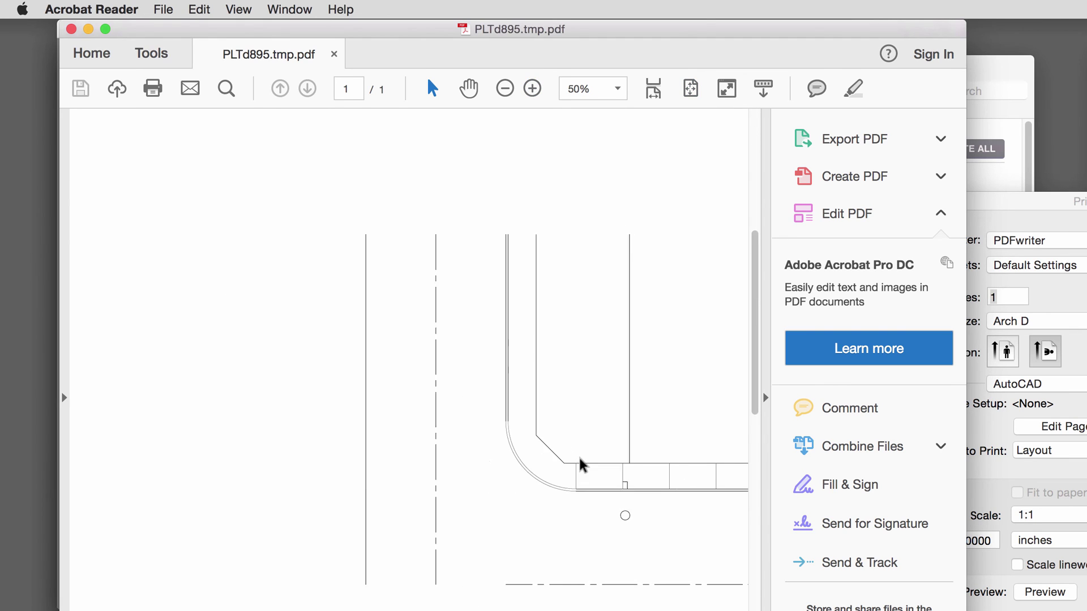
click(533, 89)
click(532, 89)
scroll(474, 504, down, 1)
scroll(474, 504, down, 5)
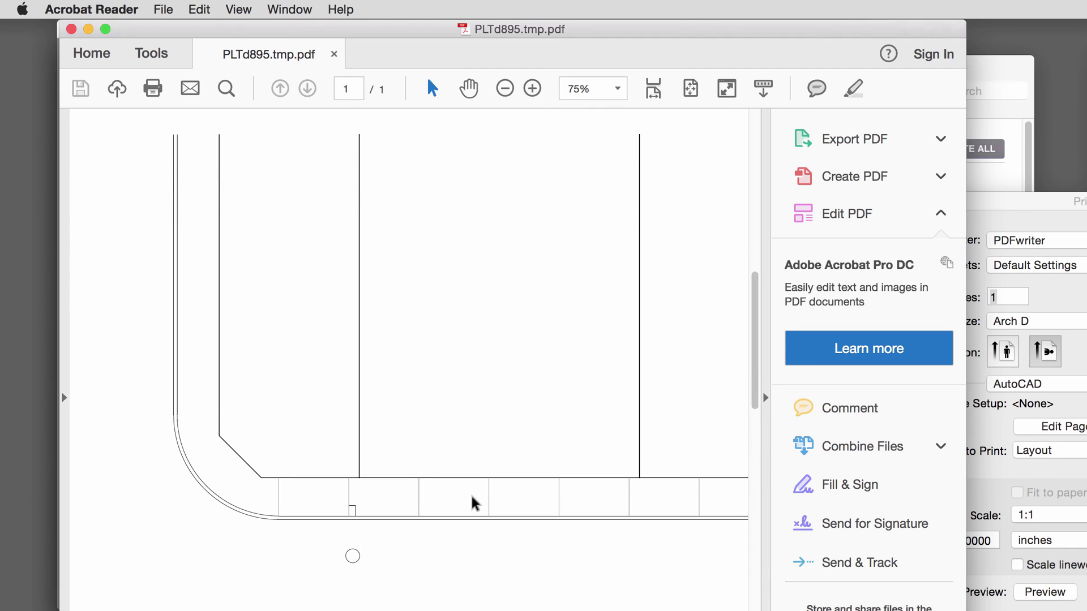
click(533, 89)
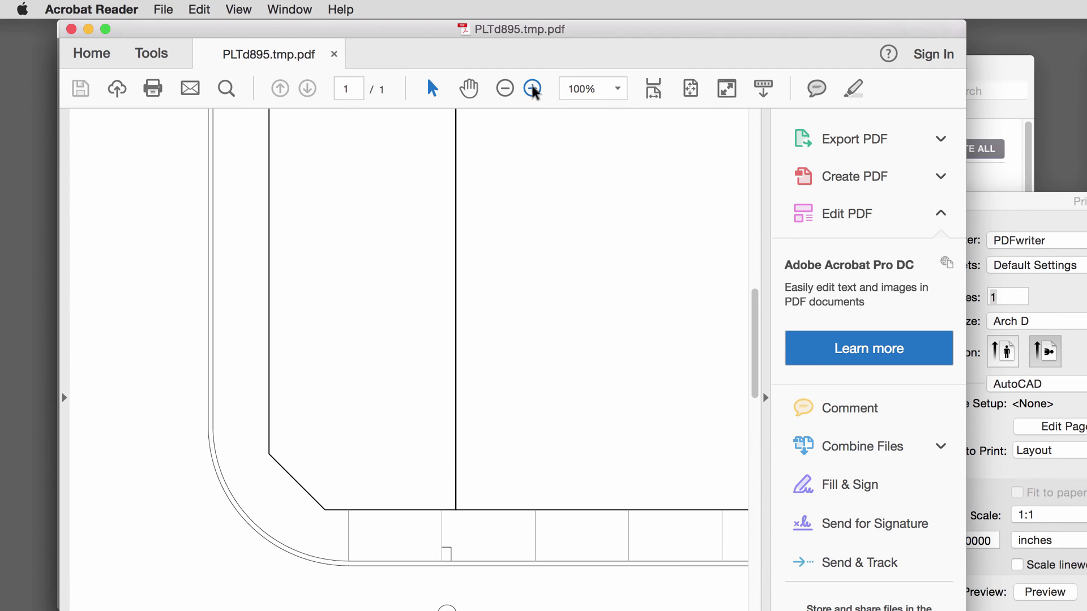
click(532, 88)
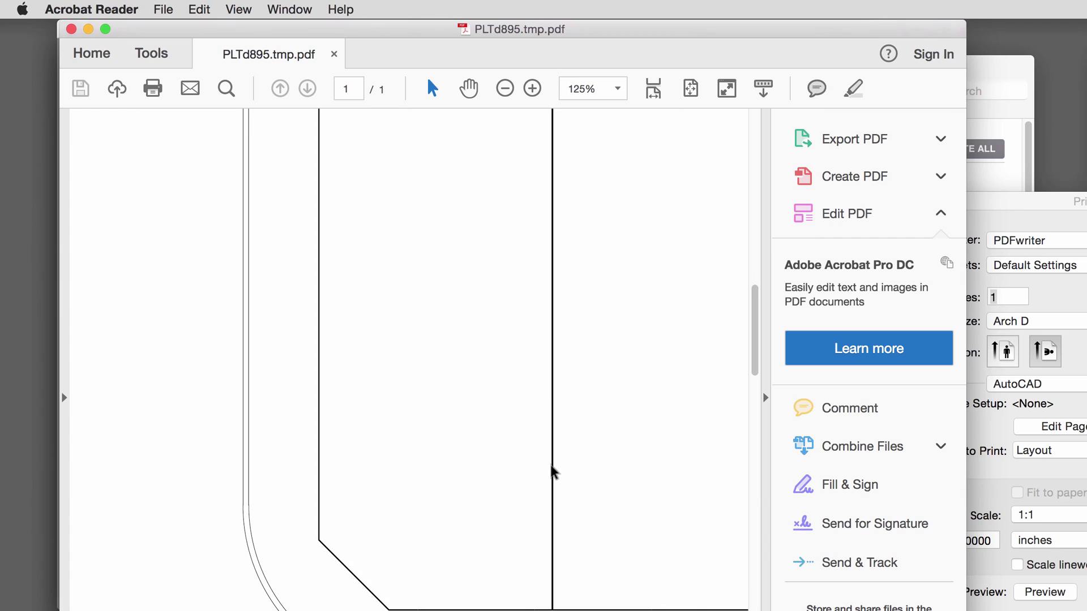
scroll(552, 471, down, 3)
scroll(592, 454, down, 2)
scroll(592, 454, right, 10)
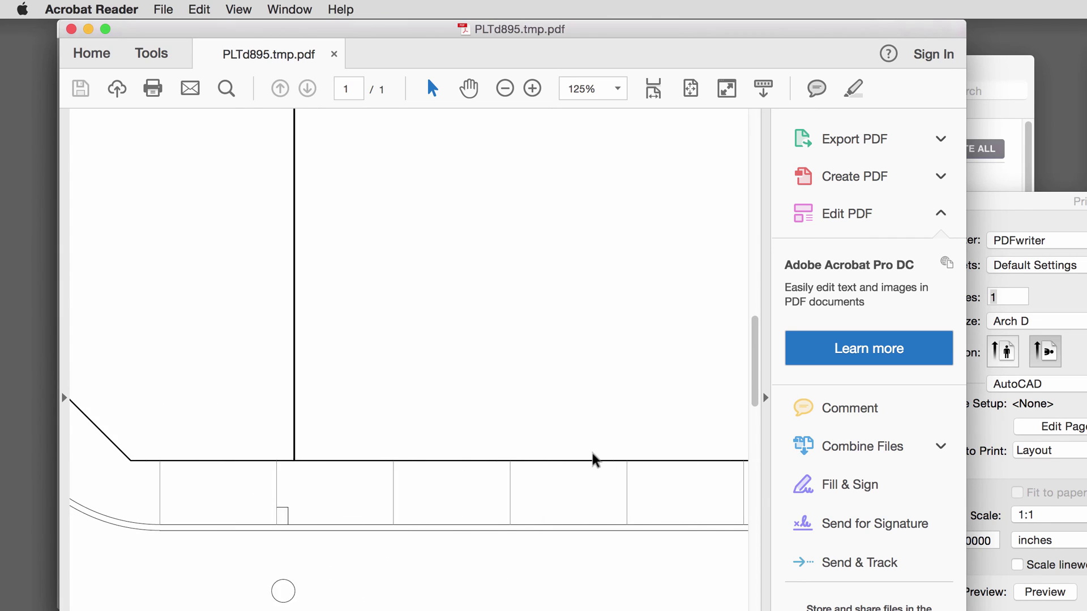
scroll(443, 502, left, 1)
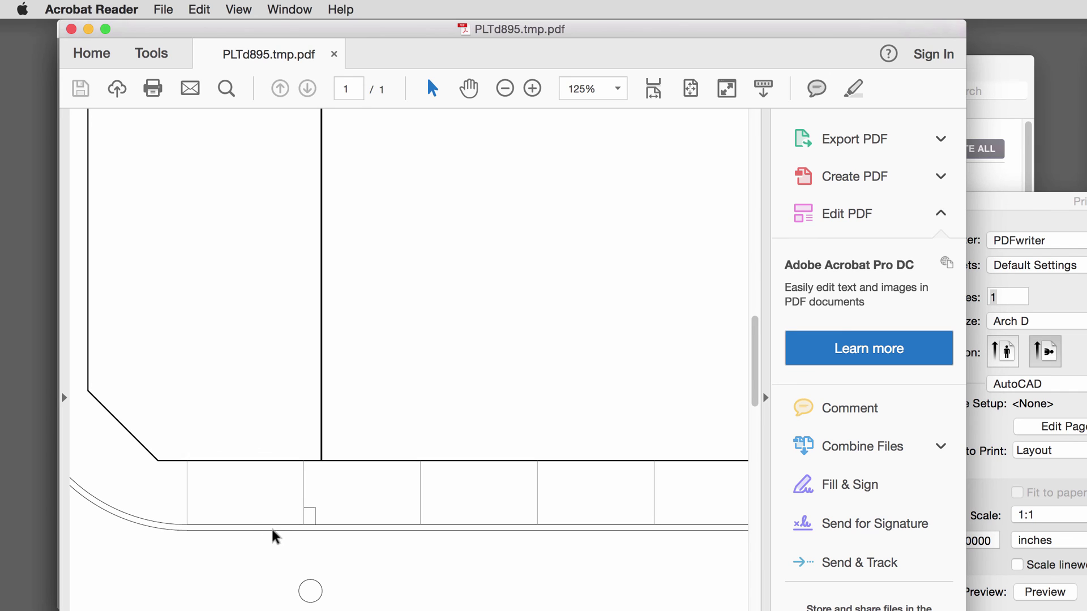
click(532, 88)
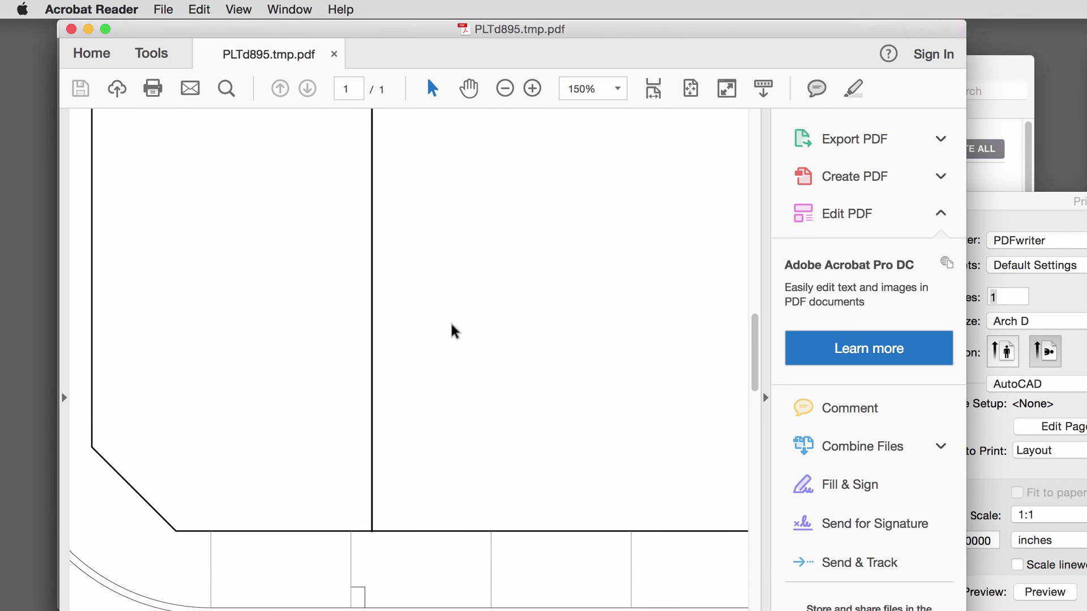
scroll(417, 476, down, 4)
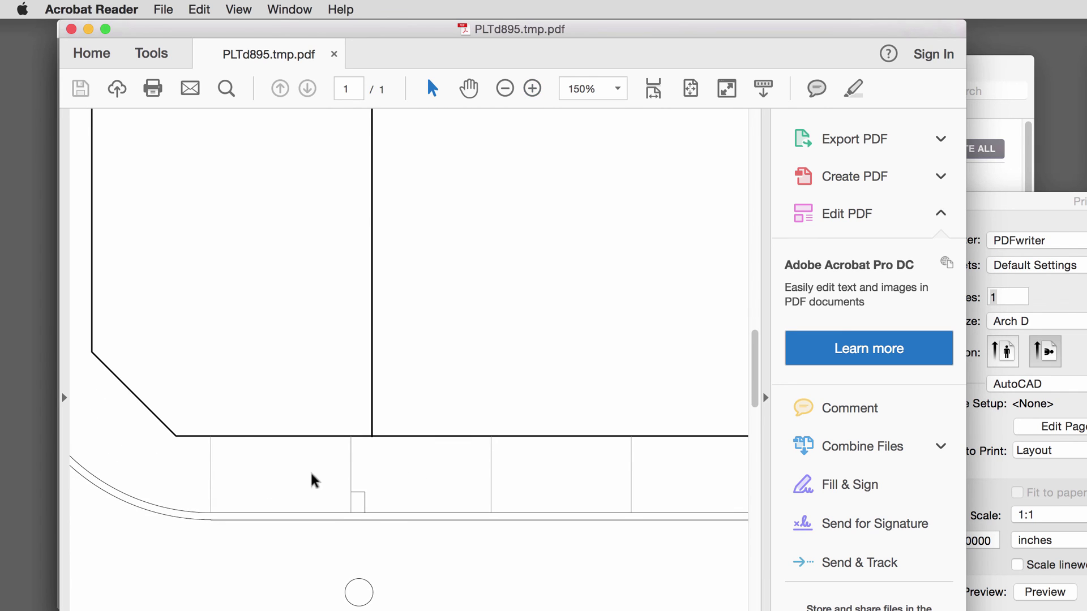
click(533, 89)
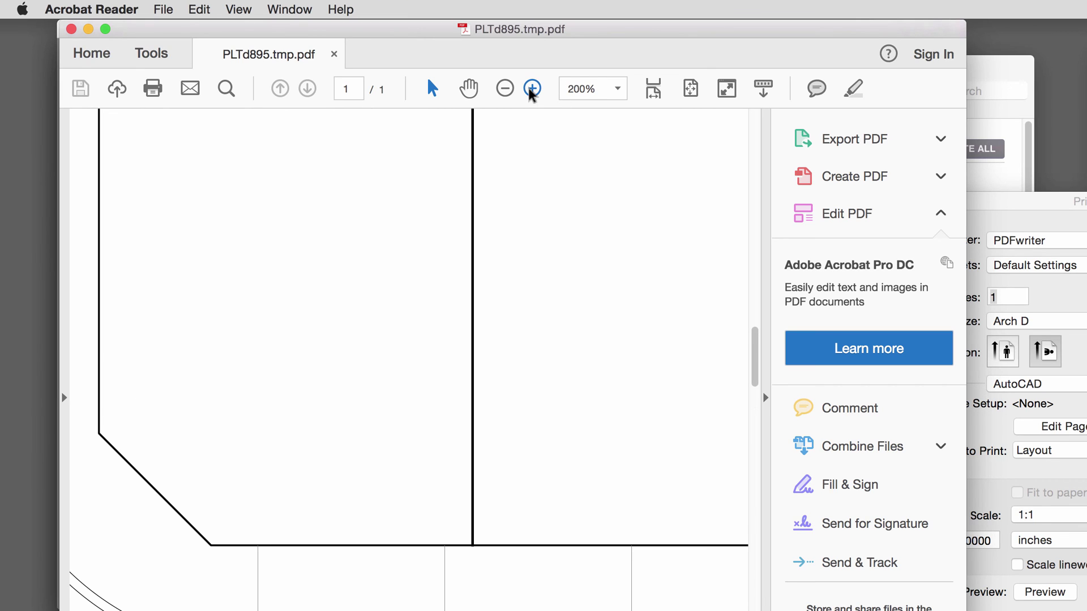
scroll(500, 408, down, 4)
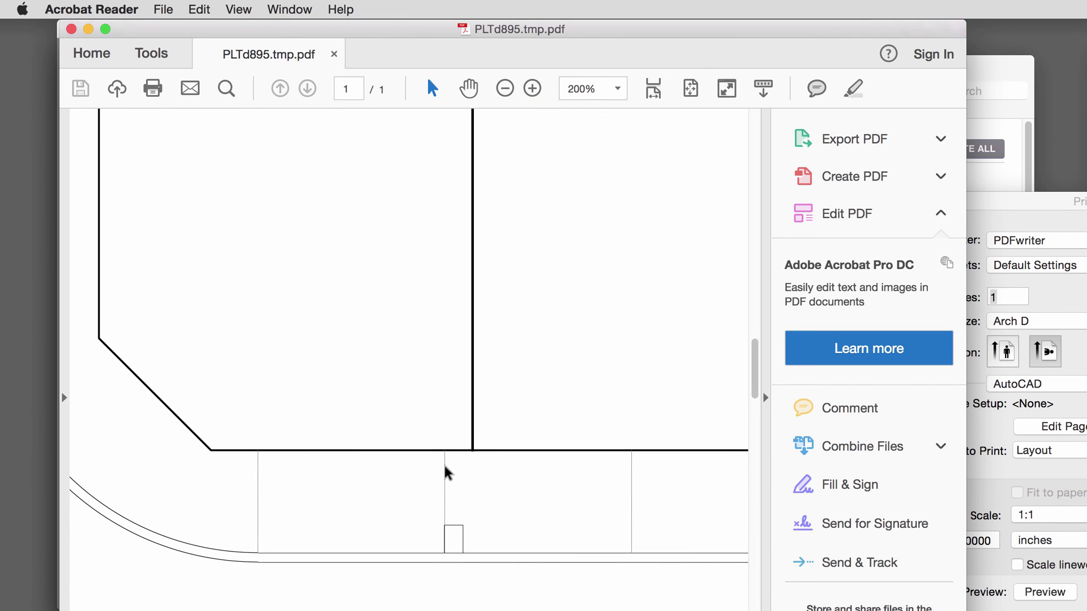
scroll(444, 475, down, 15)
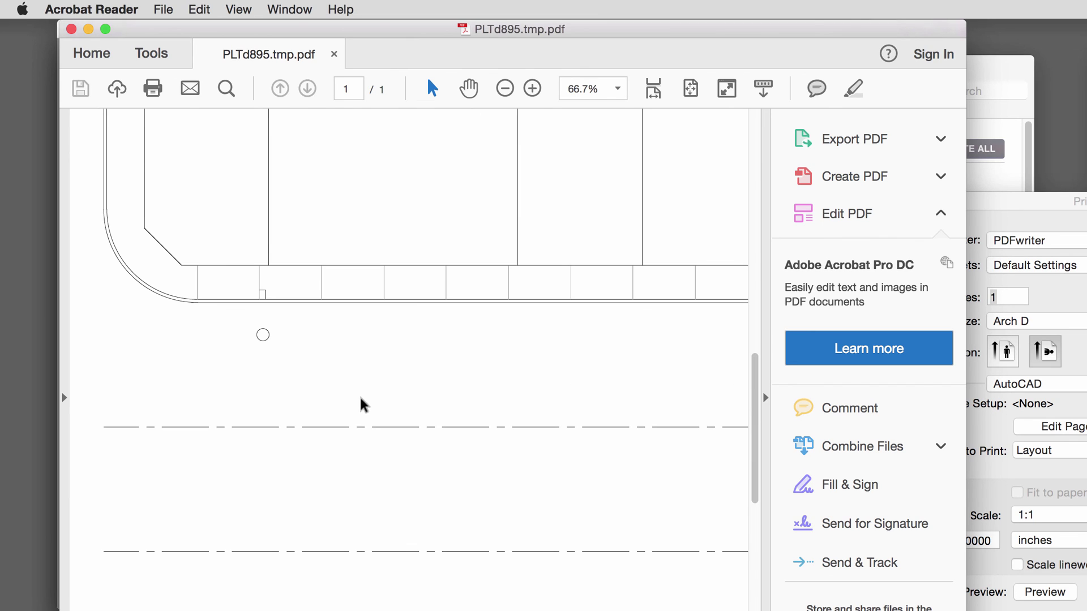
Review the street layout at 50% zoom, then close the preview PDF and leave the Print dialog without printing
click(162, 10)
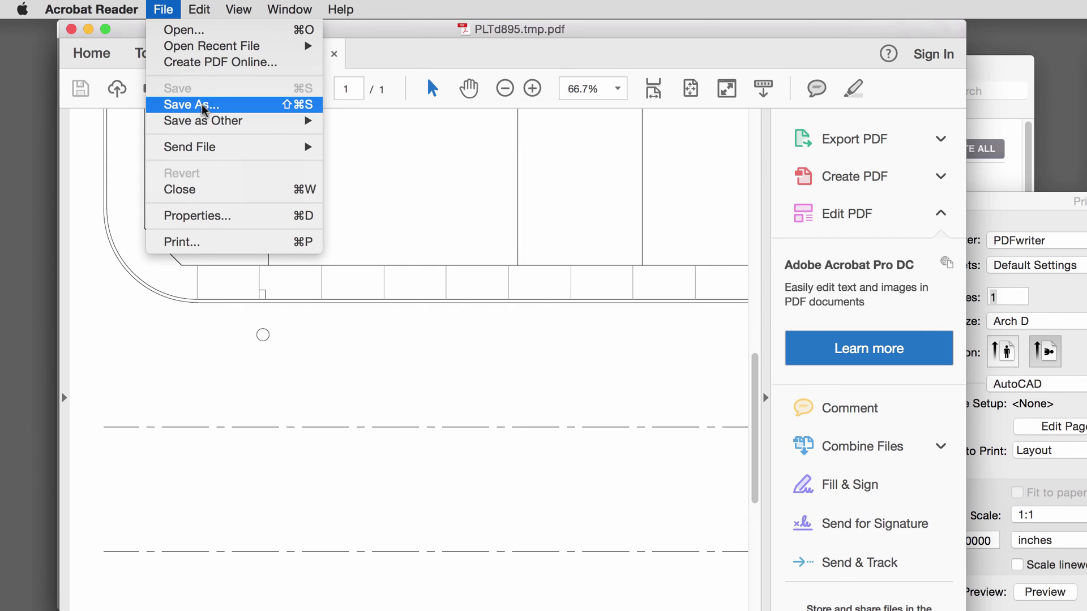
click(422, 347)
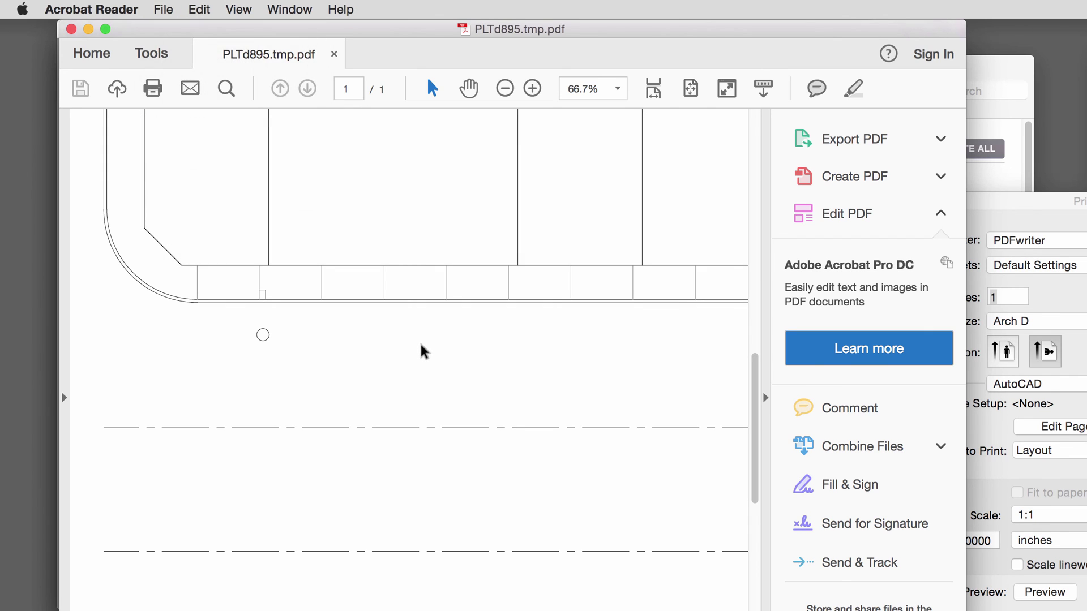
key(super+minus)
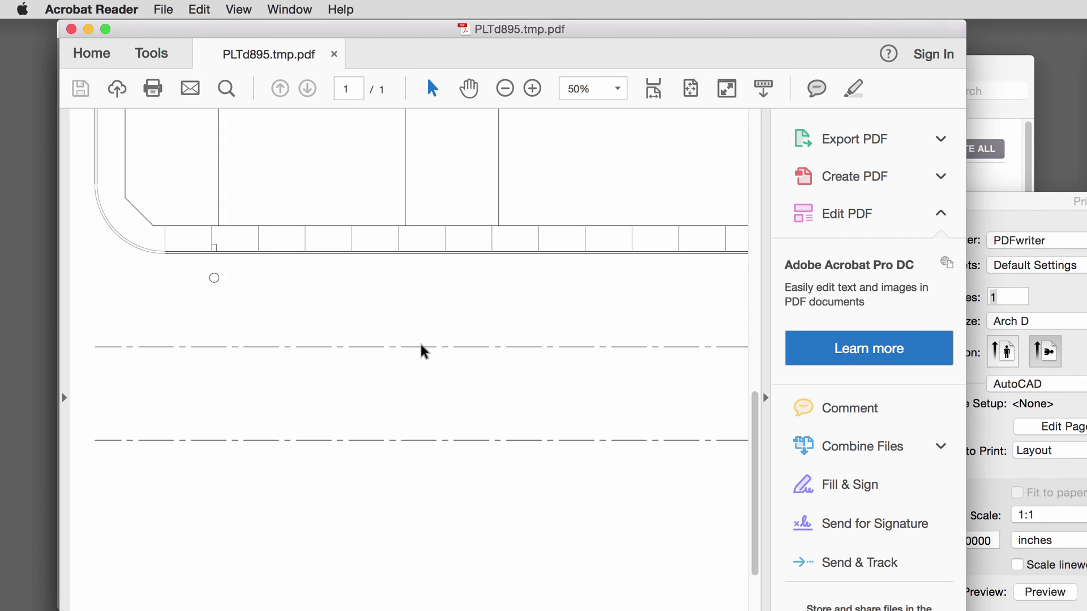
scroll(418, 365, up, 5)
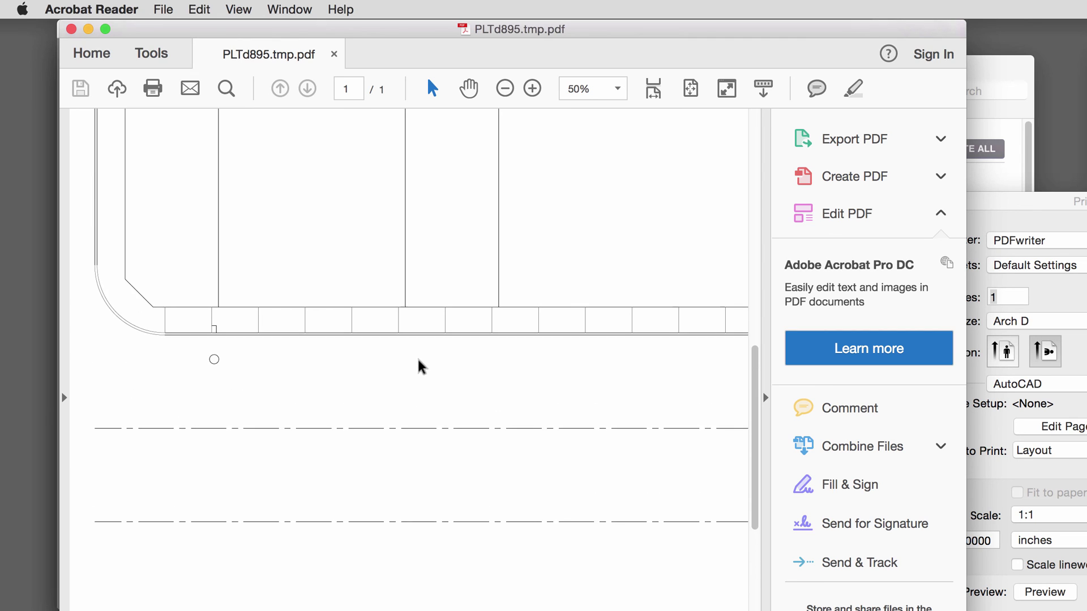
scroll(444, 400, up, 2)
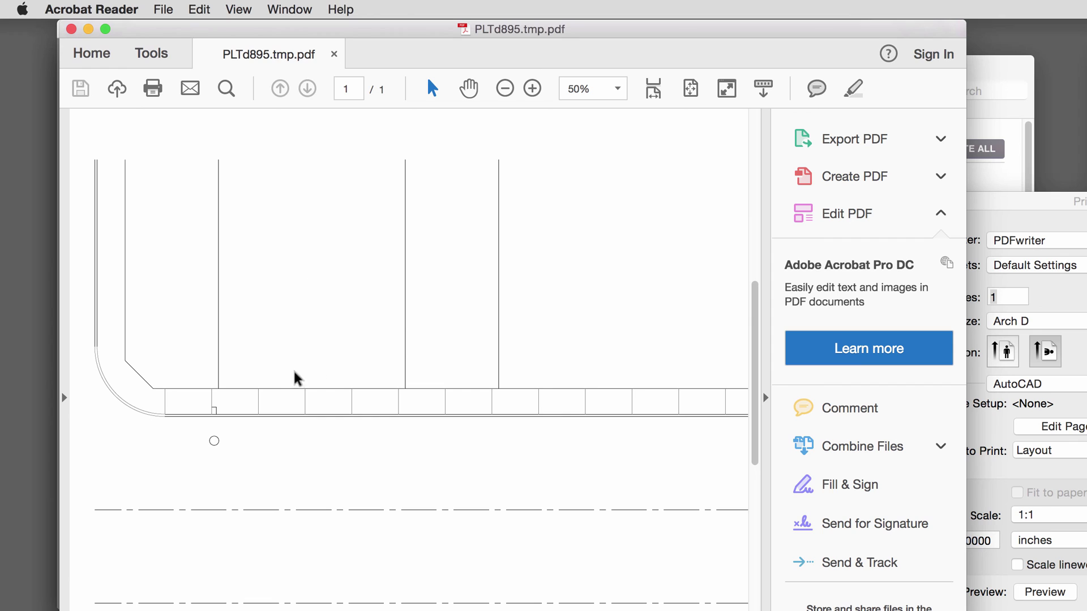
click(71, 29)
click(617, 405)
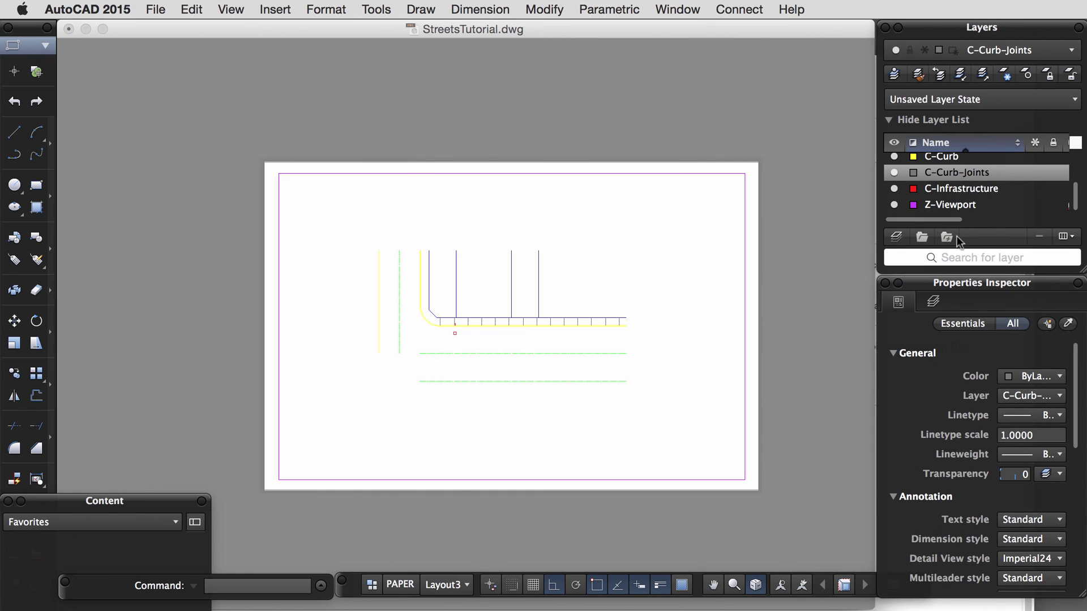
Close the Content palette and change the A-Buildings layer color to Magenta
click(8, 501)
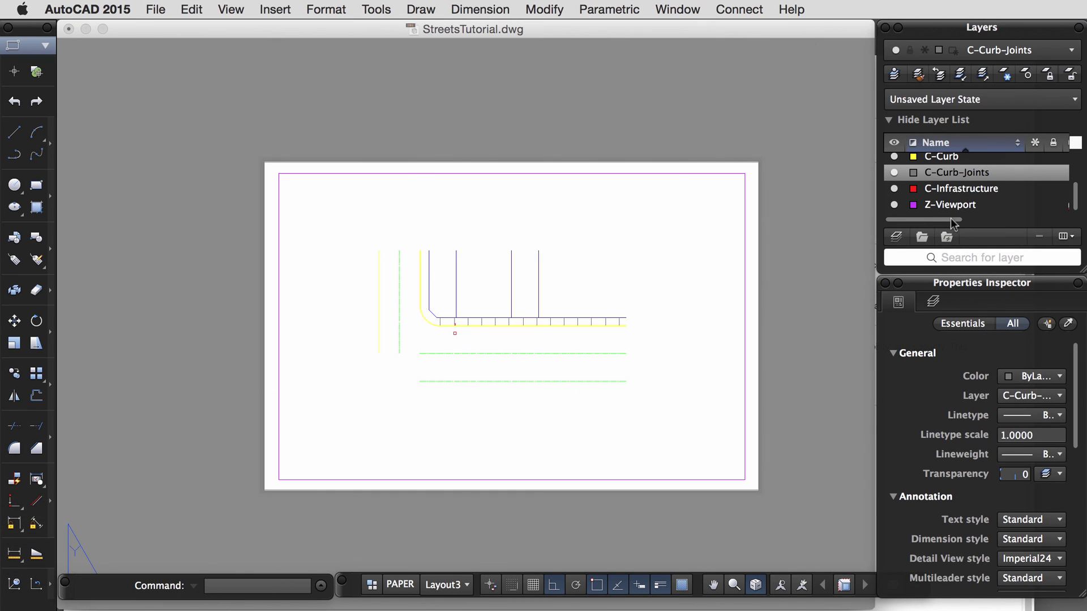
scroll(978, 205, up, 3)
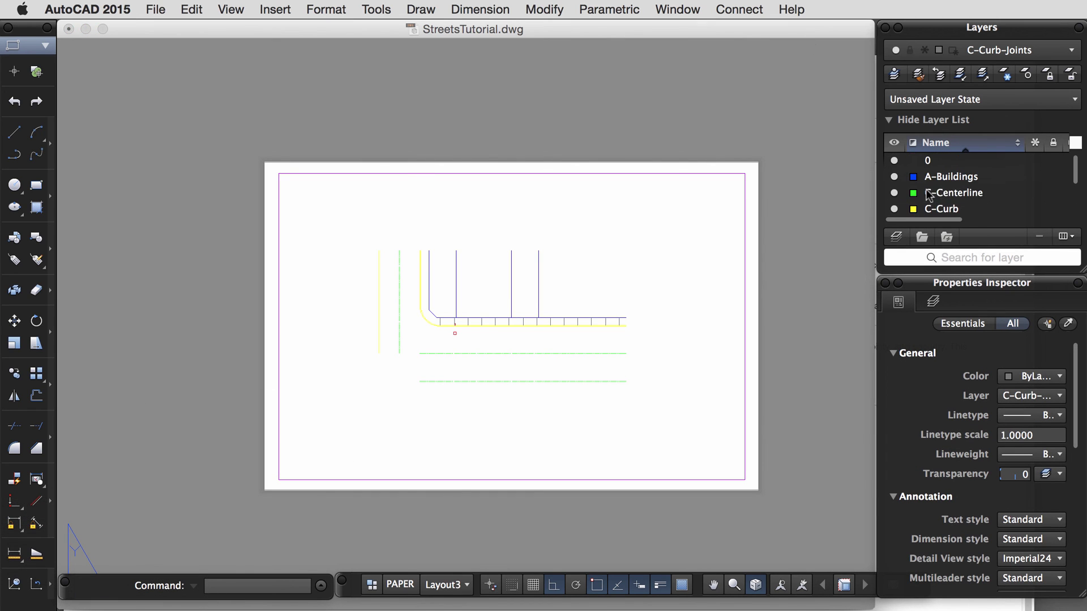
click(913, 177)
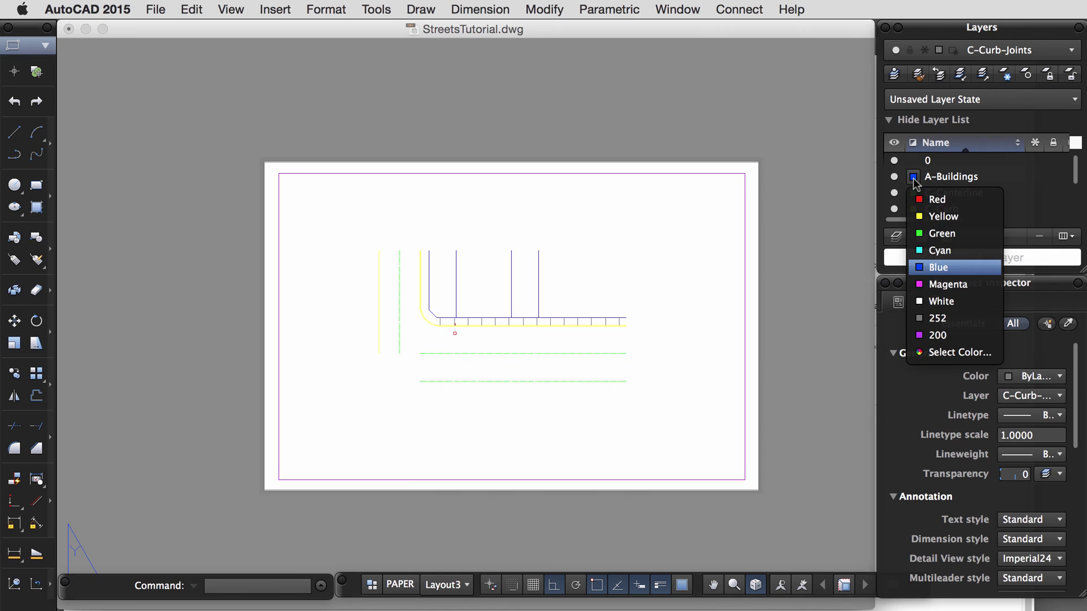
click(921, 284)
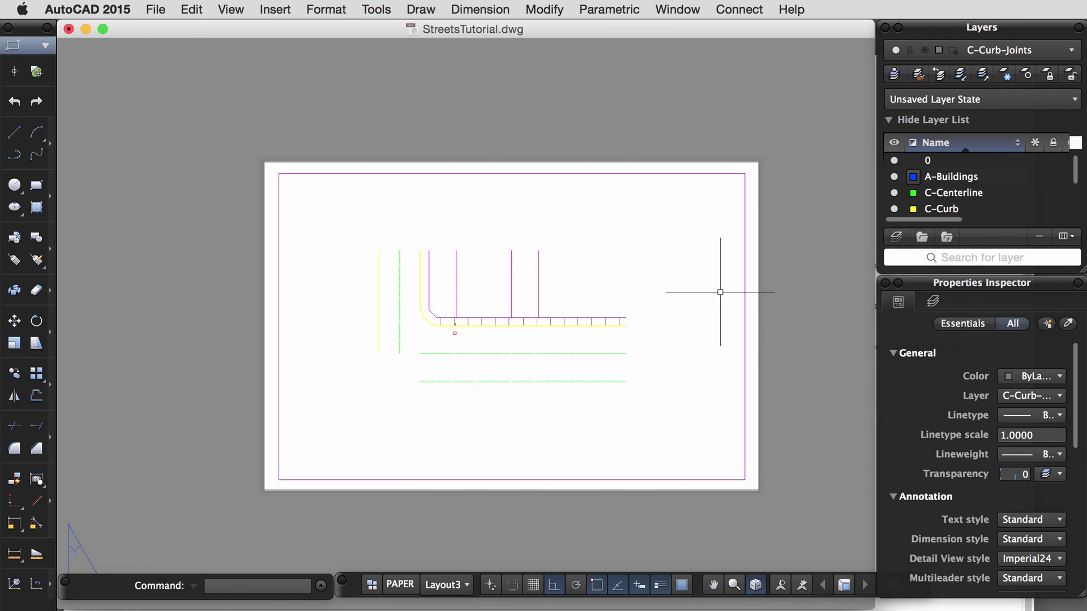